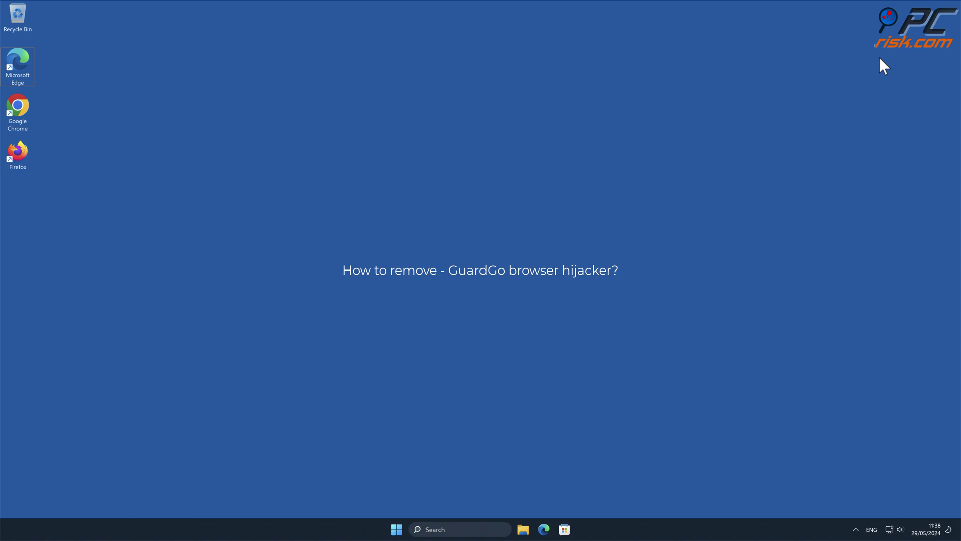
Launch Chrome and search 'testing search engine', showing results served by boyu.com.tr.
{"action": "double_click", "coordinate": [20, 104]}
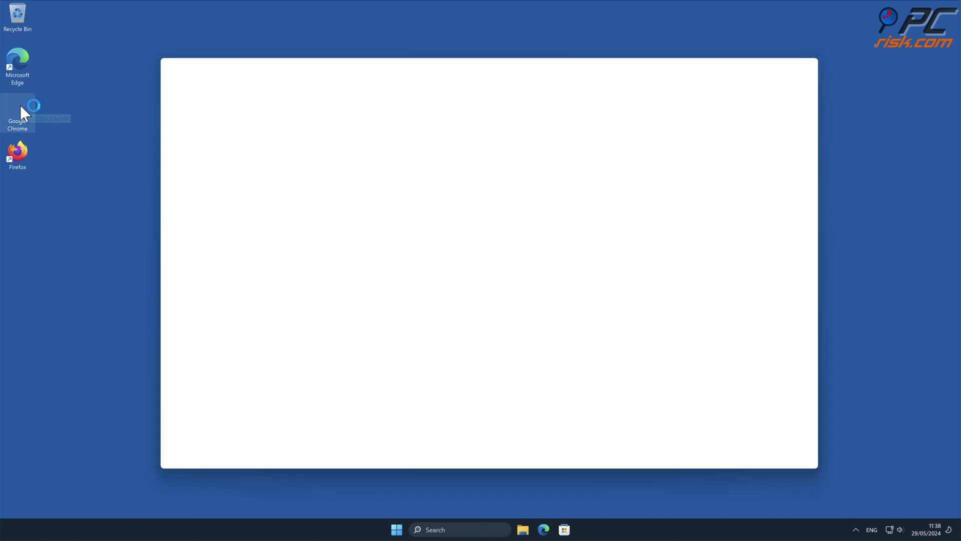
{"action": "left_click", "coordinate": [240, 88]}
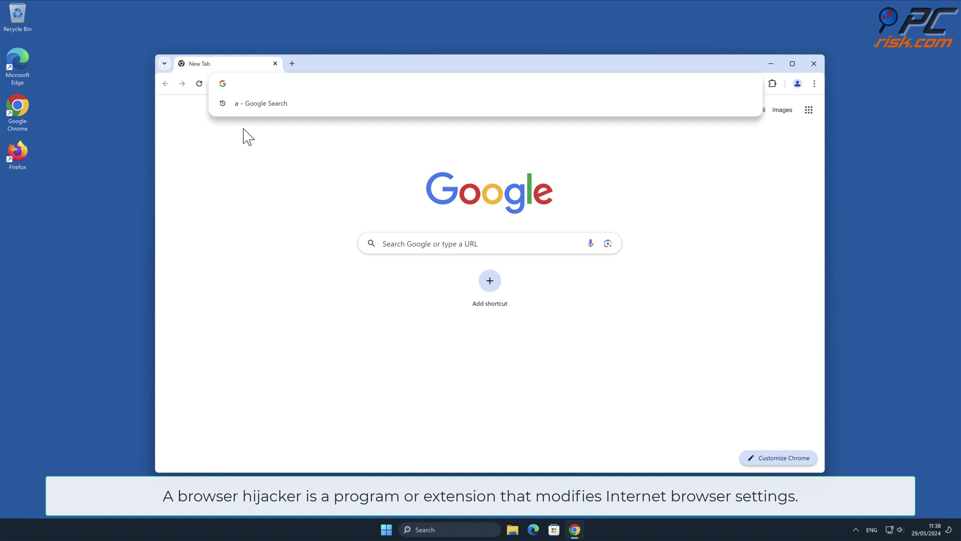
{"action": "type", "text": "test"}
{"action": "type", "text": "ing search engi"}
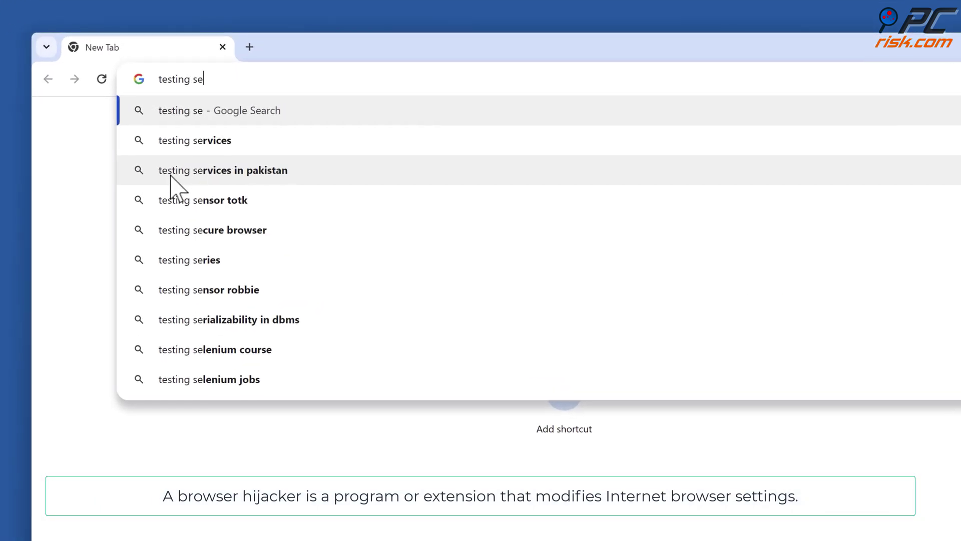
{"action": "type", "text": "ne"}
{"action": "key", "text": "Return"}
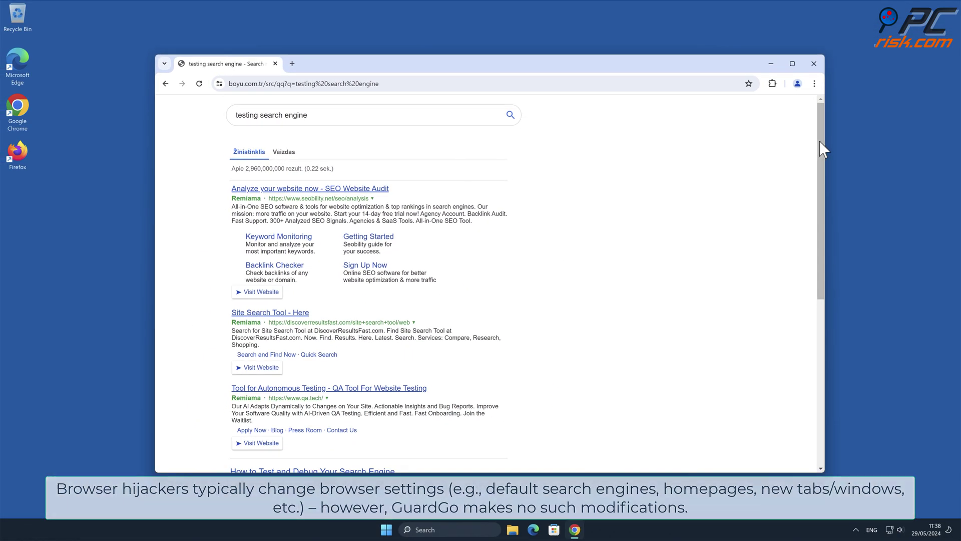
{"action": "mouse_move", "coordinate": [820, 141]}
{"action": "left_mouse_down"}
{"action": "mouse_move", "coordinate": [819, 325]}
{"action": "mouse_move", "coordinate": [821, 134]}
{"action": "left_mouse_up"}
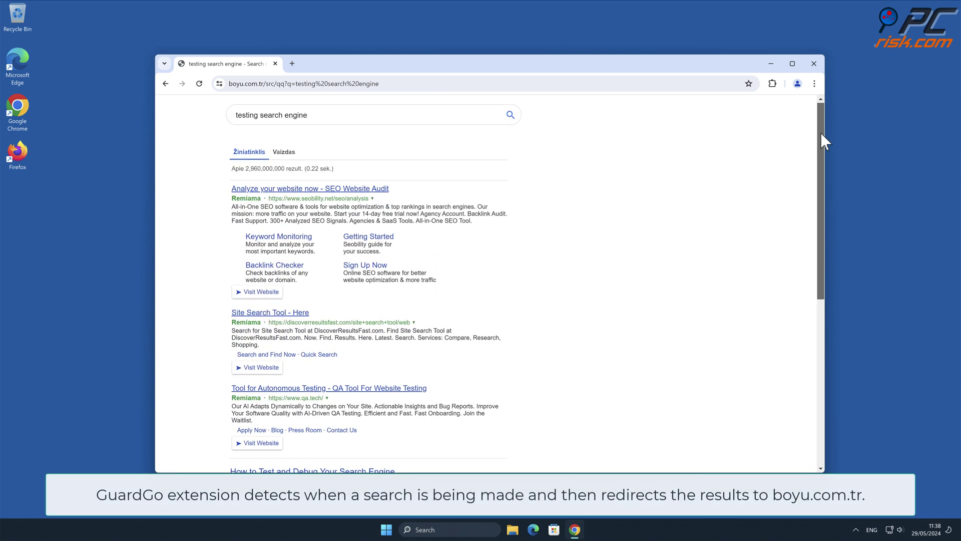
Show GuardGo listed on Chrome's Manage Extensions page, then close Chrome.
{"action": "left_click", "coordinate": [815, 84]}
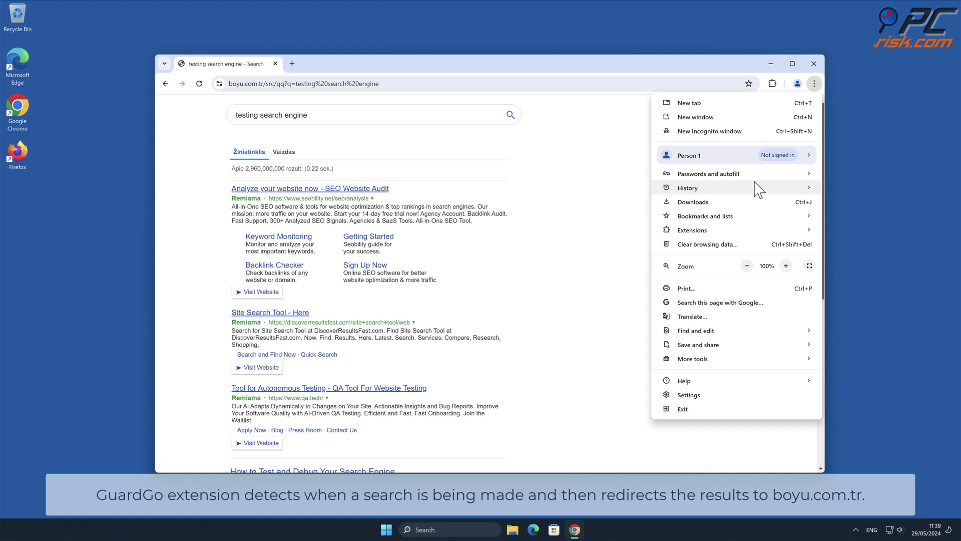
{"action": "mouse_move", "coordinate": [726, 232]}
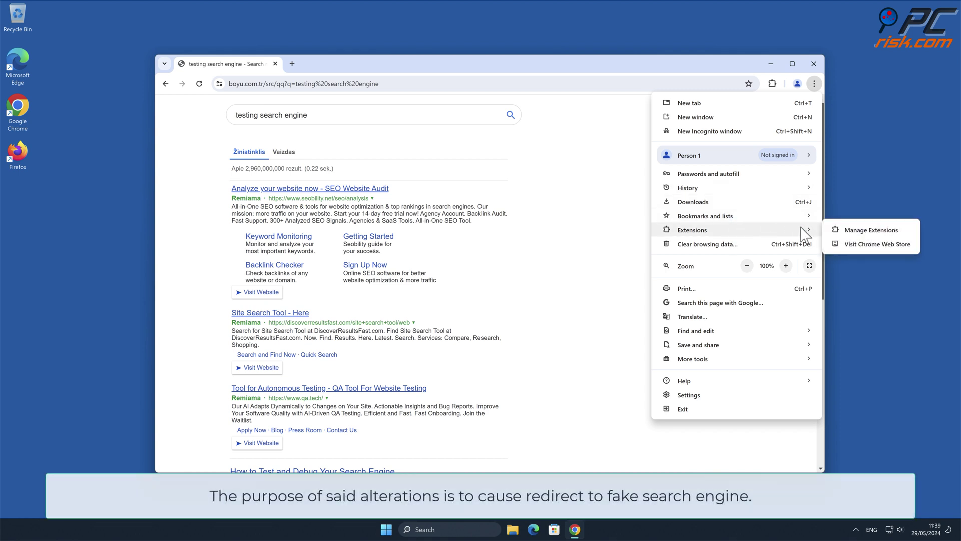
{"action": "left_click", "coordinate": [872, 229]}
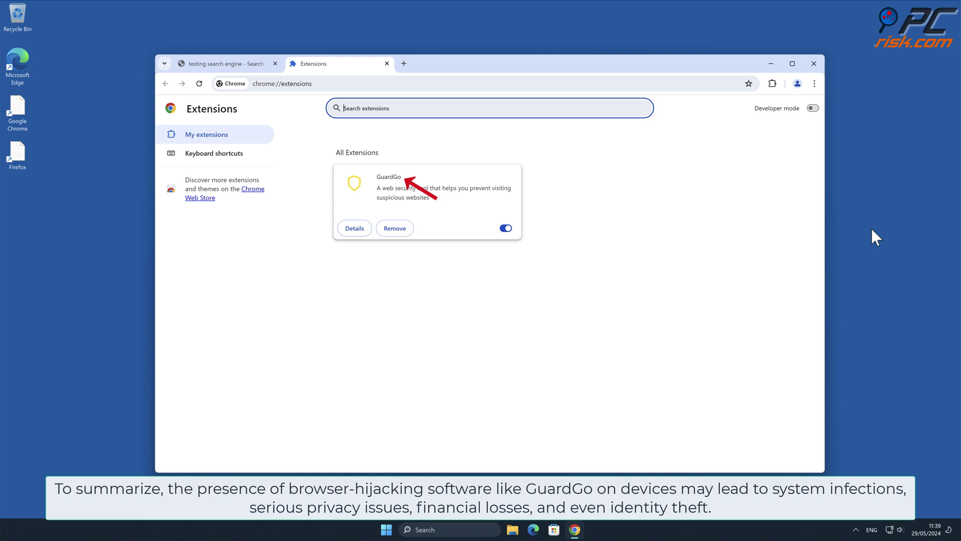
{"action": "left_click", "coordinate": [814, 64]}
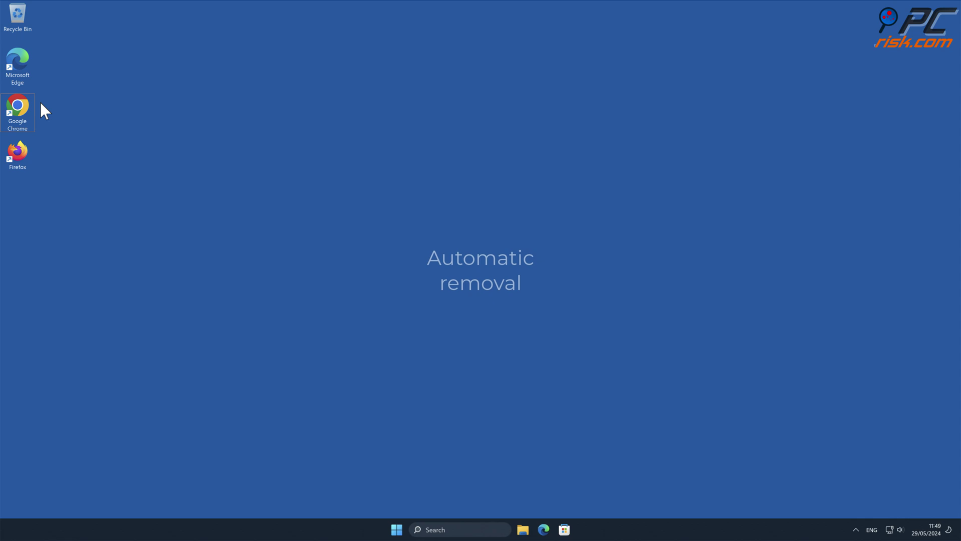
{"action": "double_click", "coordinate": [20, 105]}
{"action": "left_click", "coordinate": [258, 85]}
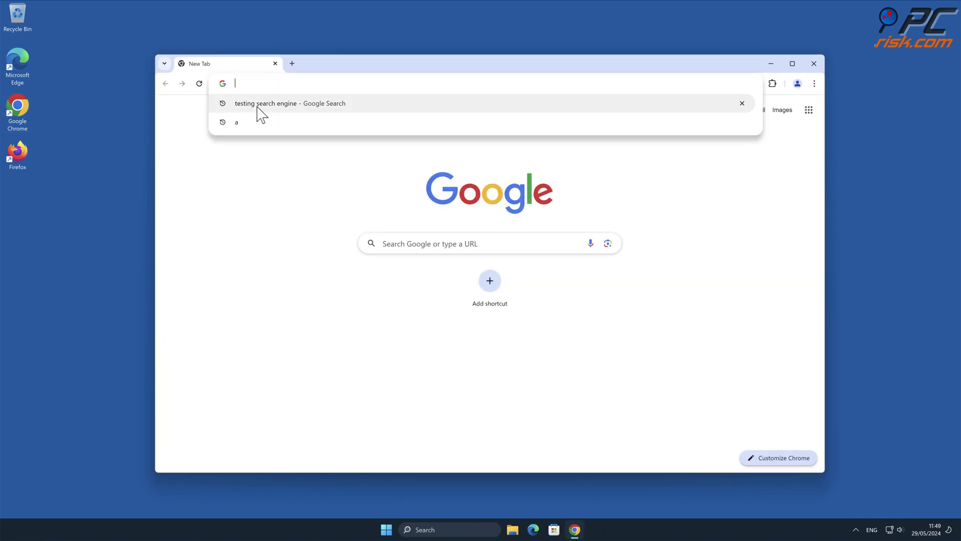
{"action": "type", "text": "www.co"}
{"action": "type", "text": "mbocleaner.co"}
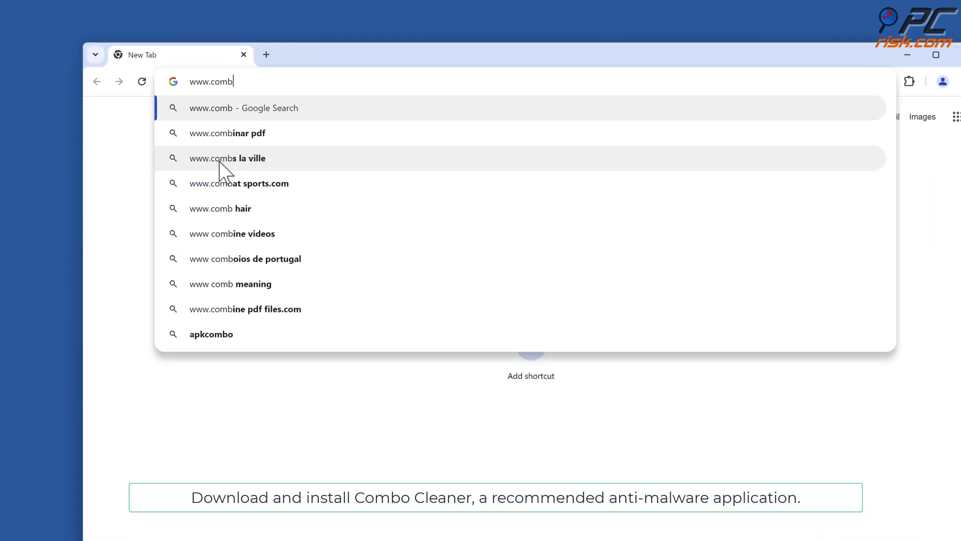
{"action": "type", "text": "m"}
{"action": "key", "text": "Return"}
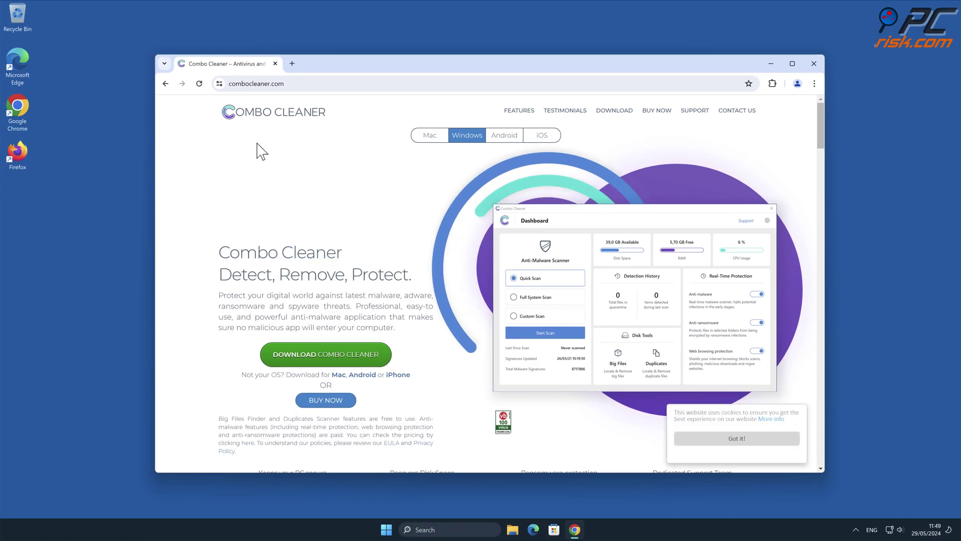
{"action": "left_click", "coordinate": [380, 353]}
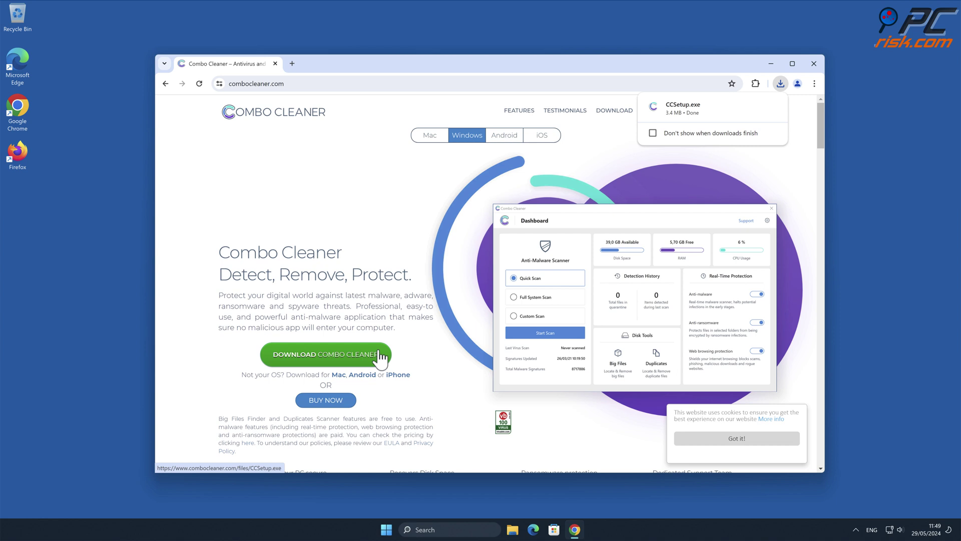
Run CCSetup.exe, allow it, install Combo Cleaner and launch its initial scan; close Chrome.
{"action": "left_click", "coordinate": [691, 116]}
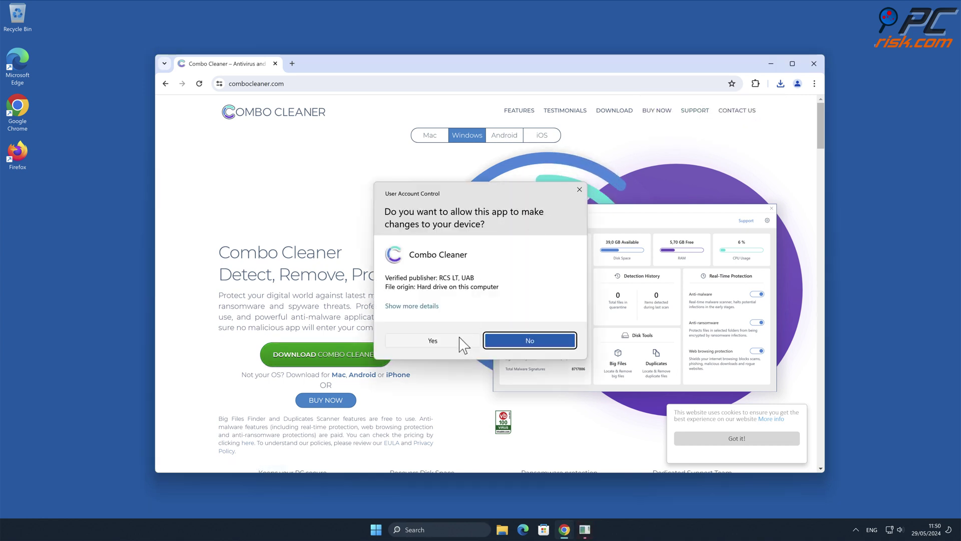
{"action": "left_click", "coordinate": [443, 343]}
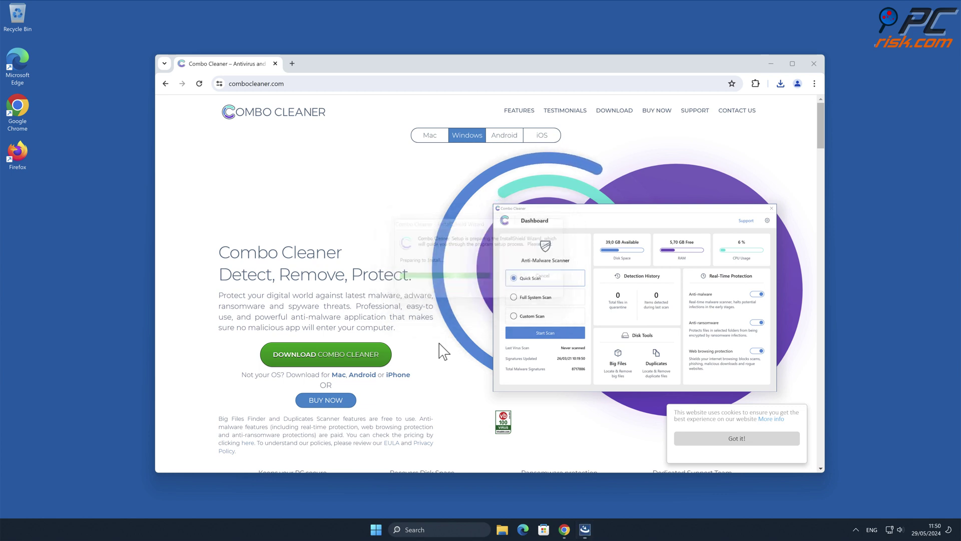
{"action": "left_click", "coordinate": [535, 376]}
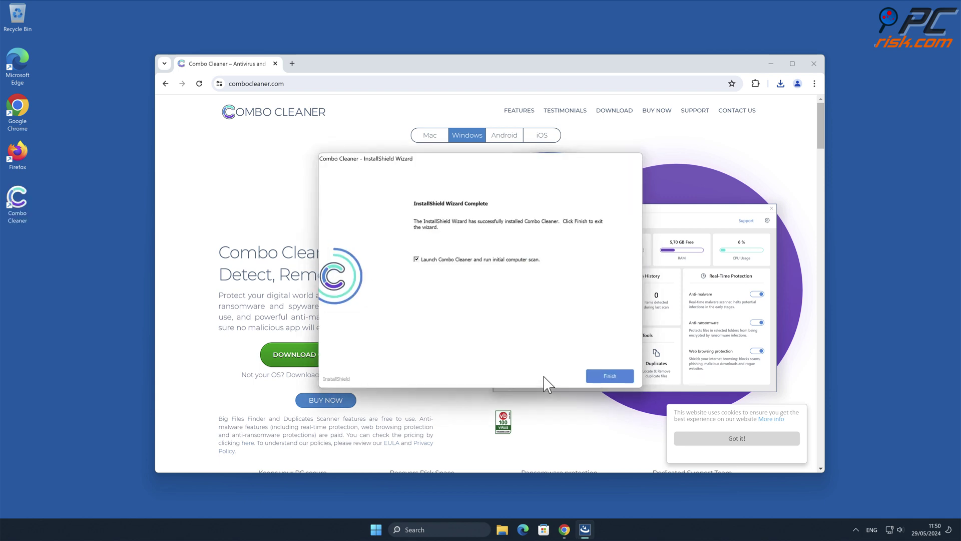
{"action": "left_click", "coordinate": [616, 376]}
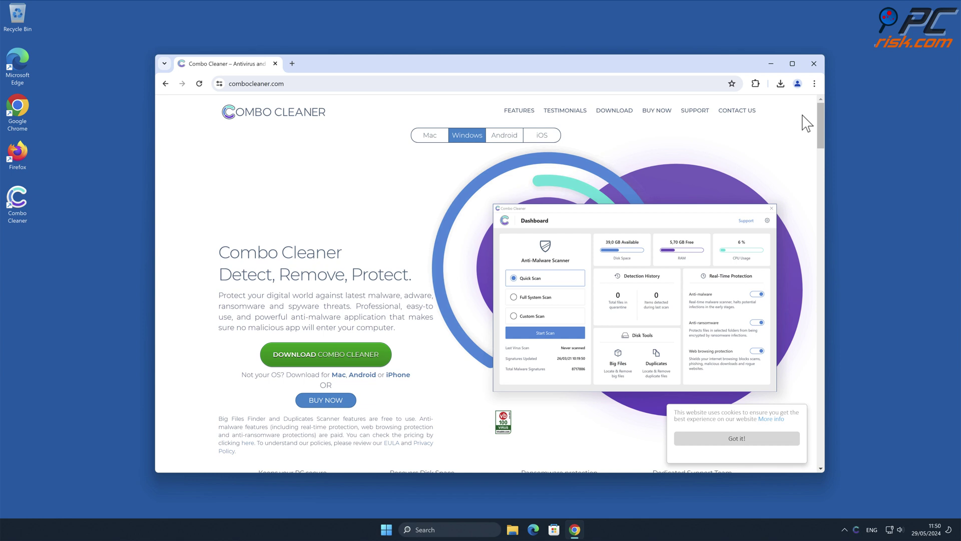
{"action": "left_click", "coordinate": [815, 64]}
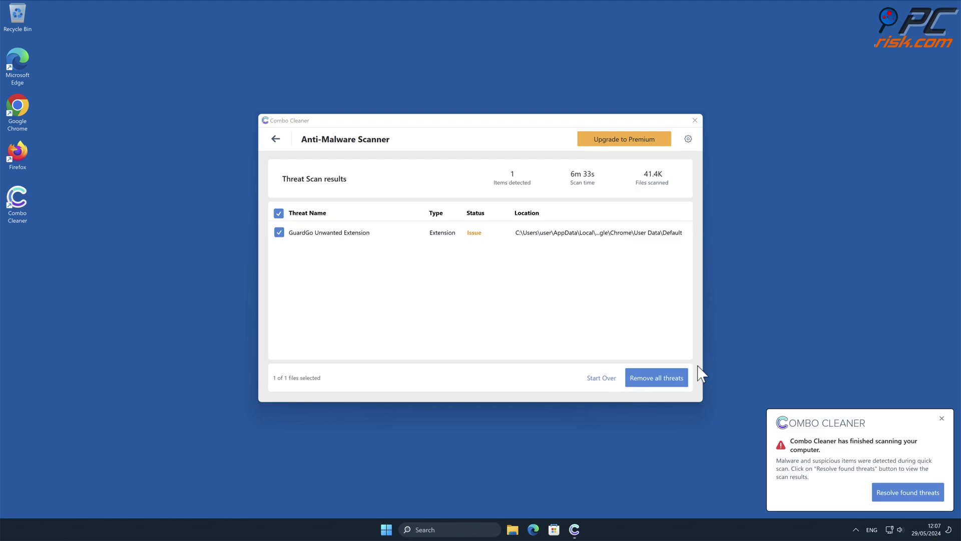
Move the GuardGo Unwanted Extension to quarantine, dismissing the activation prompt, and close the summary.
{"action": "left_click", "coordinate": [684, 380]}
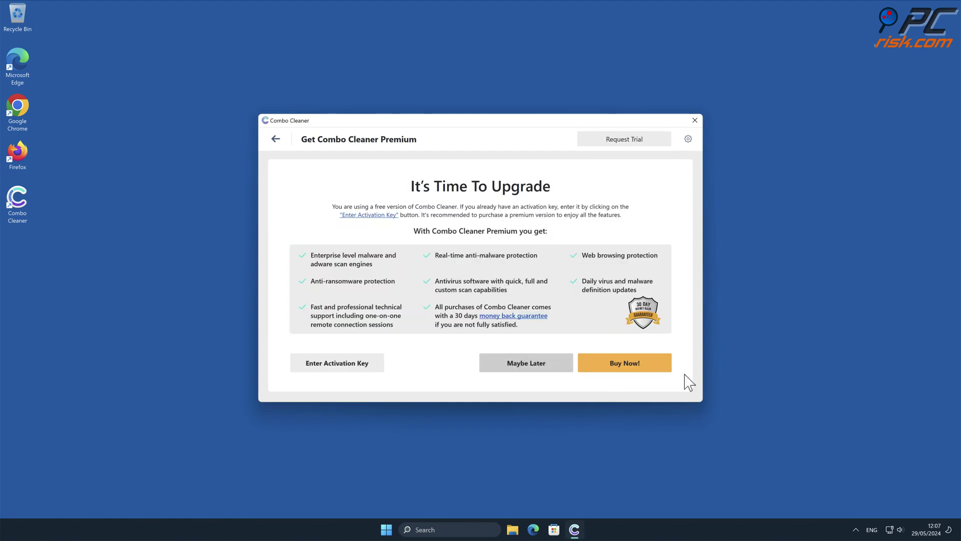
{"action": "left_click", "coordinate": [379, 361]}
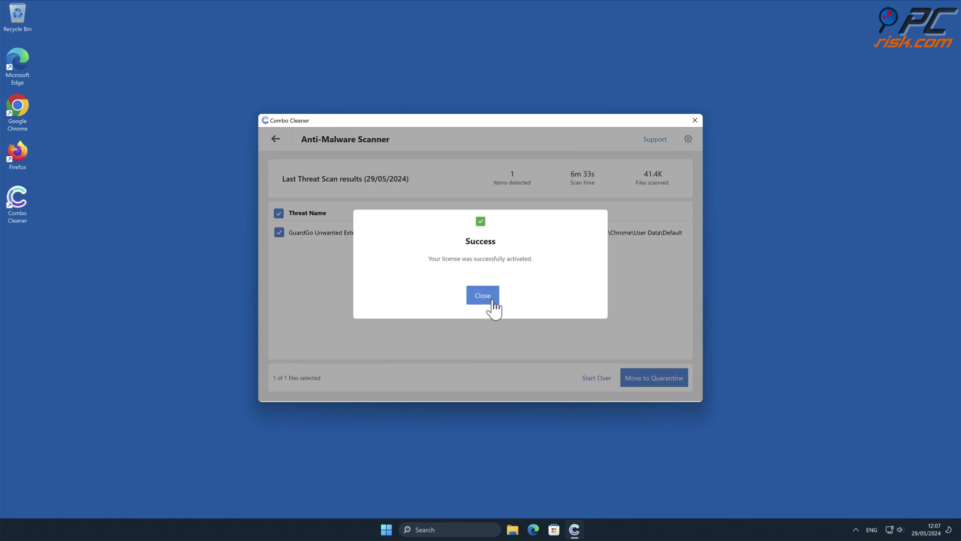
{"action": "left_click", "coordinate": [492, 300]}
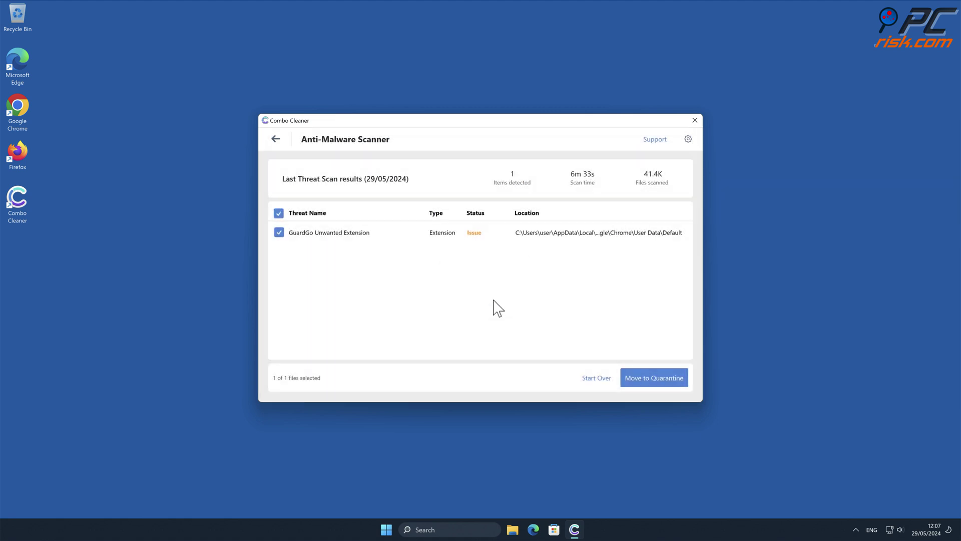
{"action": "left_click", "coordinate": [681, 377]}
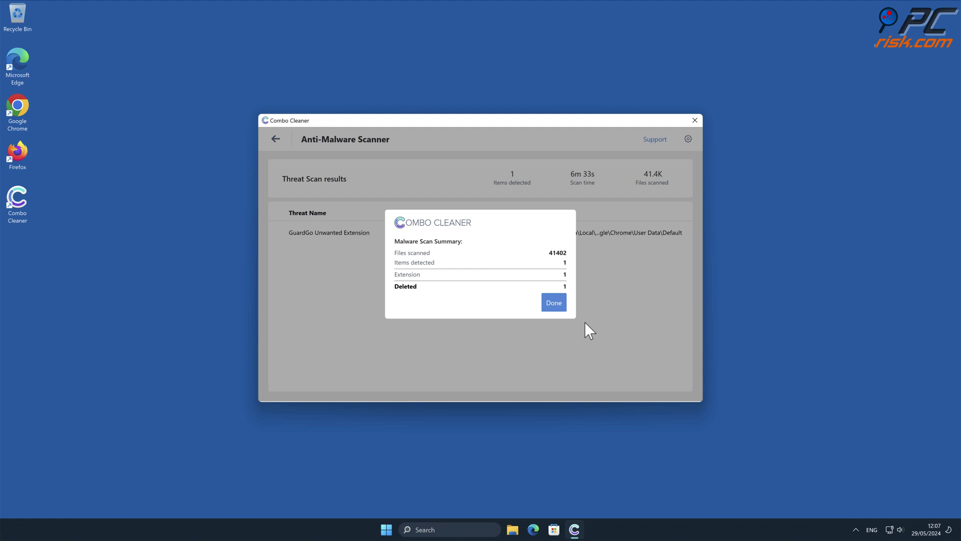
{"action": "left_click", "coordinate": [552, 306]}
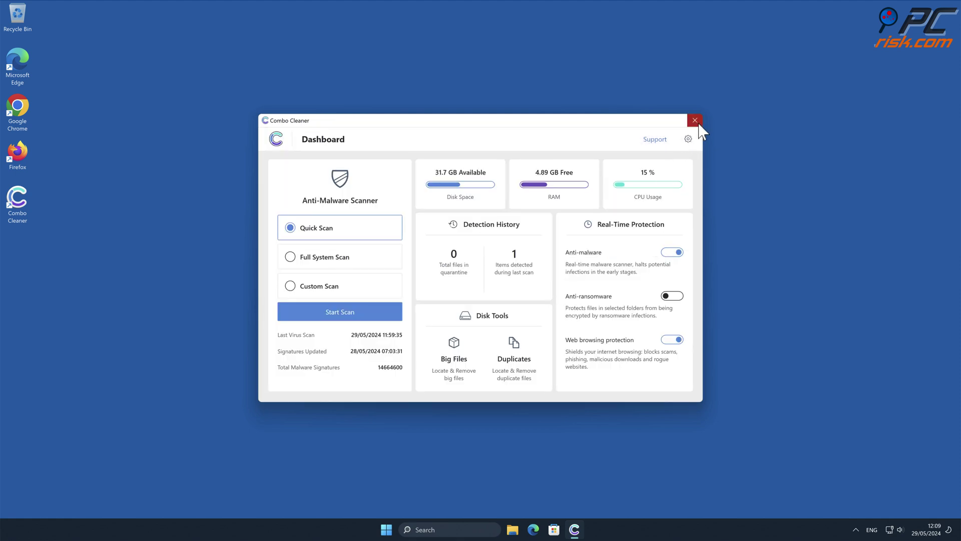
Close the Combo Cleaner window.
{"action": "left_click", "coordinate": [695, 120]}
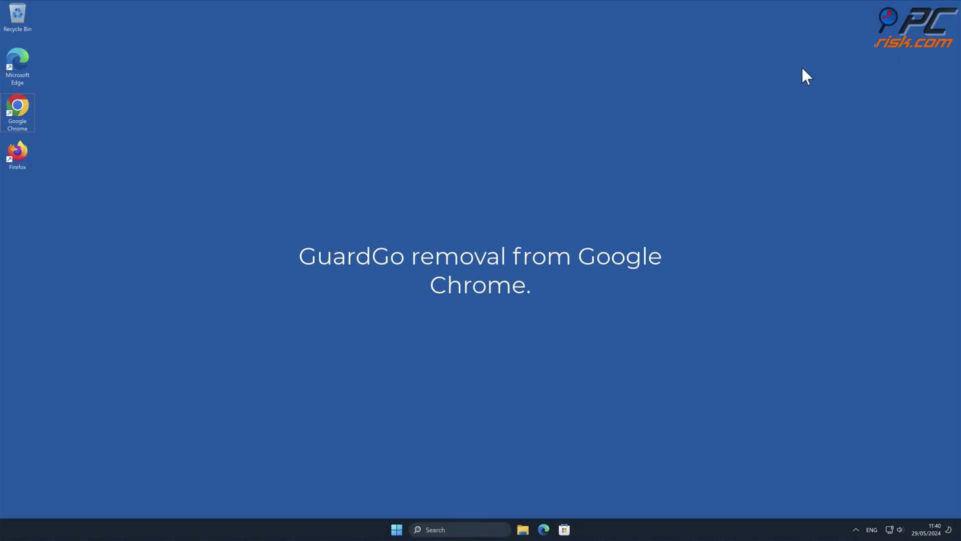
Relaunch Chrome and remove GuardGo from Manage Extensions, confirming the removal.
{"action": "double_click", "coordinate": [20, 111]}
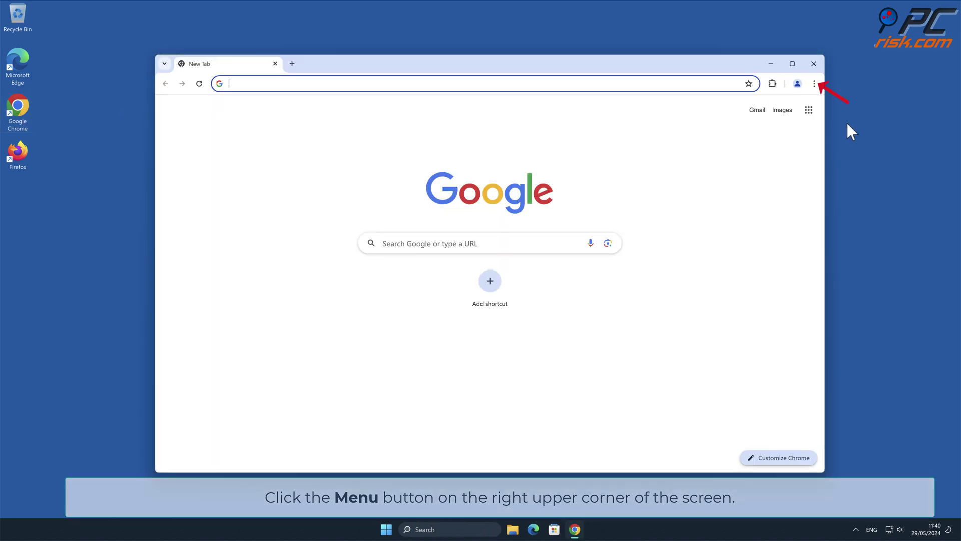
{"action": "left_click", "coordinate": [814, 84]}
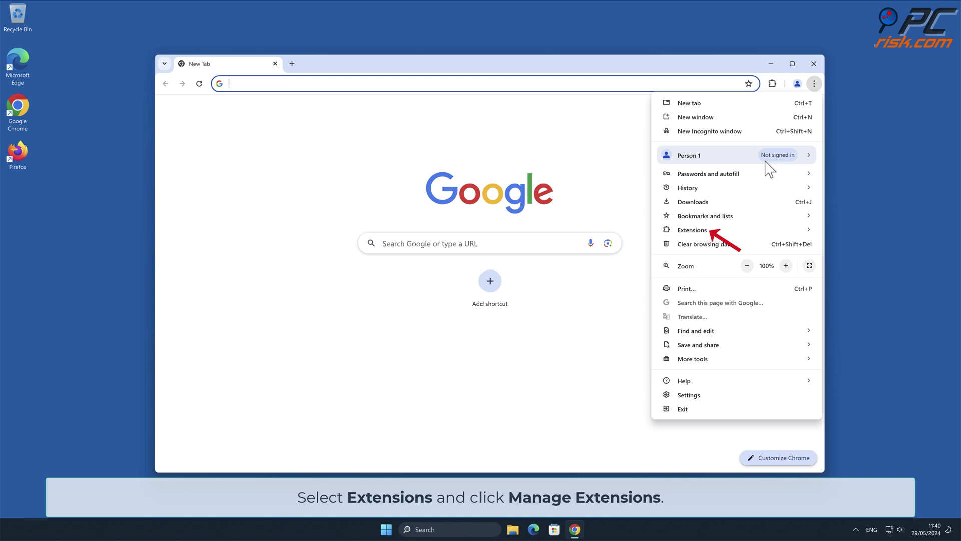
{"action": "mouse_move", "coordinate": [733, 234]}
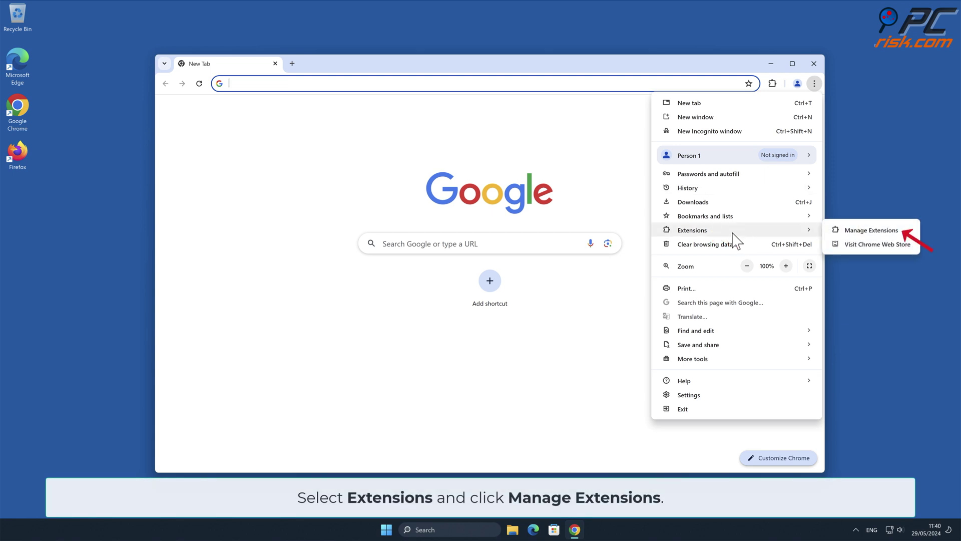
{"action": "left_click", "coordinate": [898, 230]}
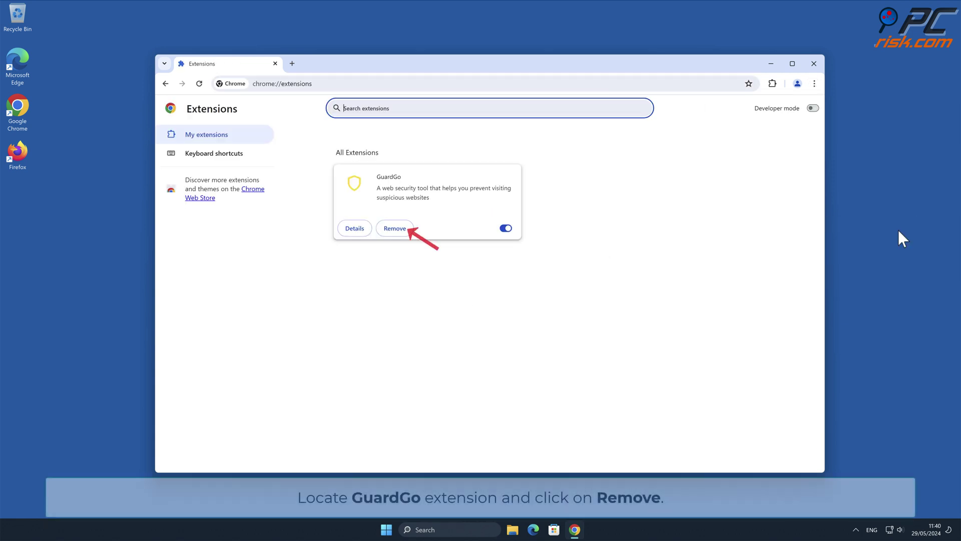
{"action": "left_click", "coordinate": [405, 229]}
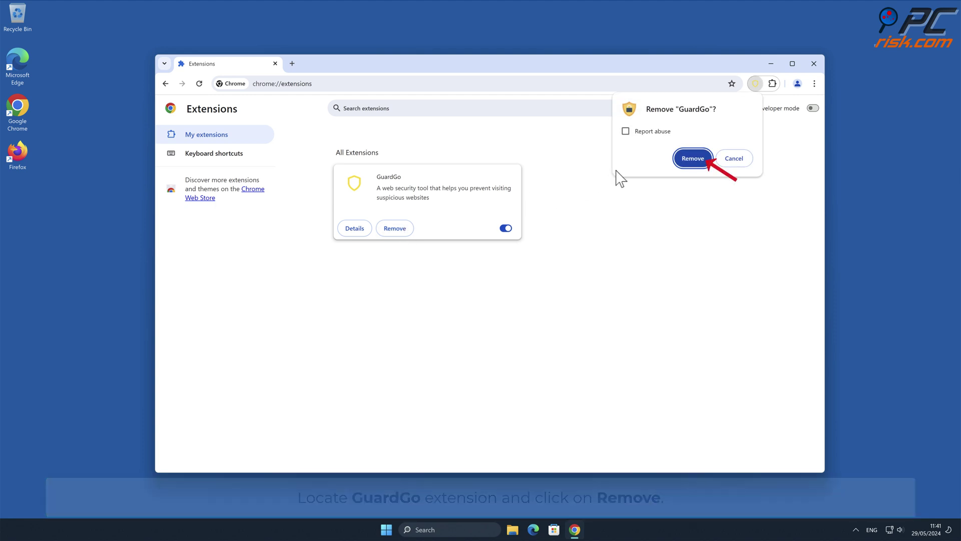
{"action": "left_click", "coordinate": [703, 159]}
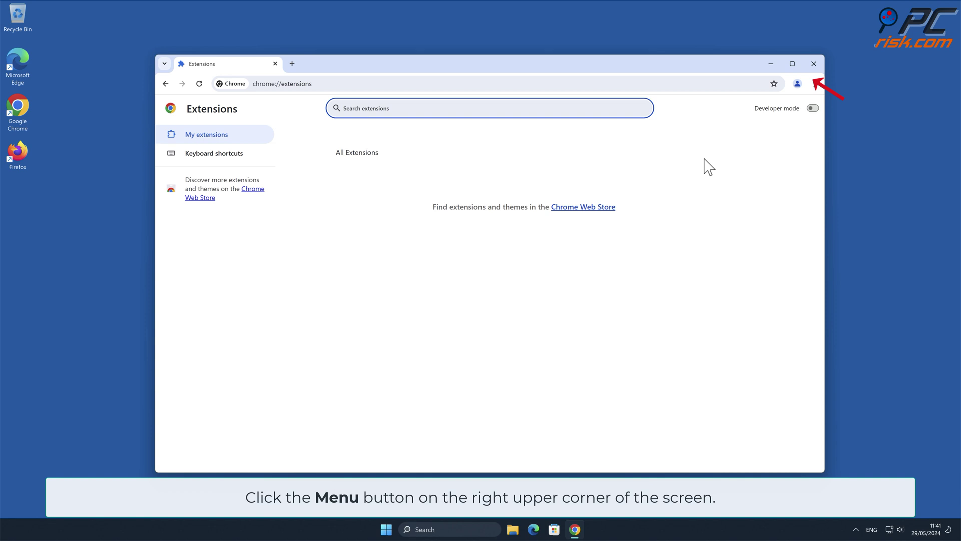
Reset Chrome via Settings > Restore settings to their original defaults, then close Chrome.
{"action": "left_click", "coordinate": [815, 83]}
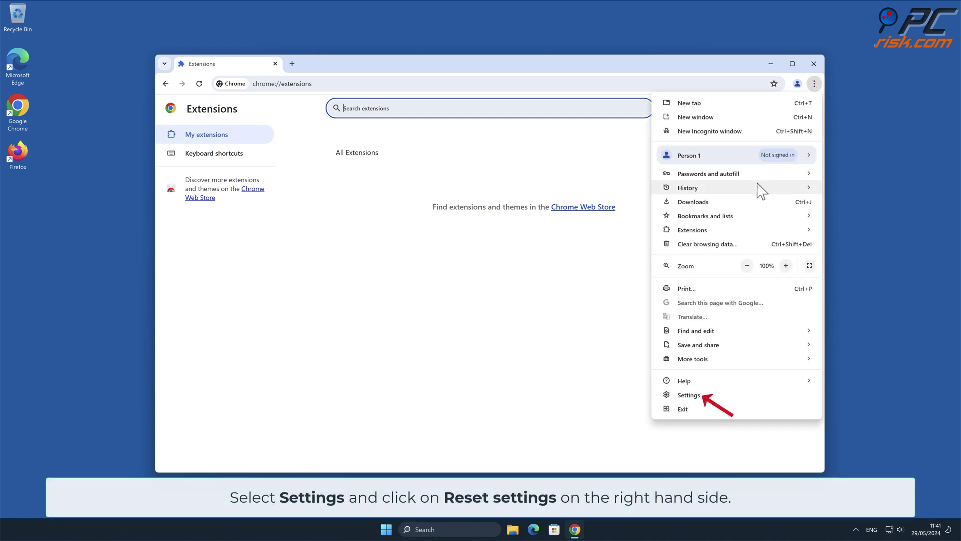
{"action": "left_click", "coordinate": [689, 395]}
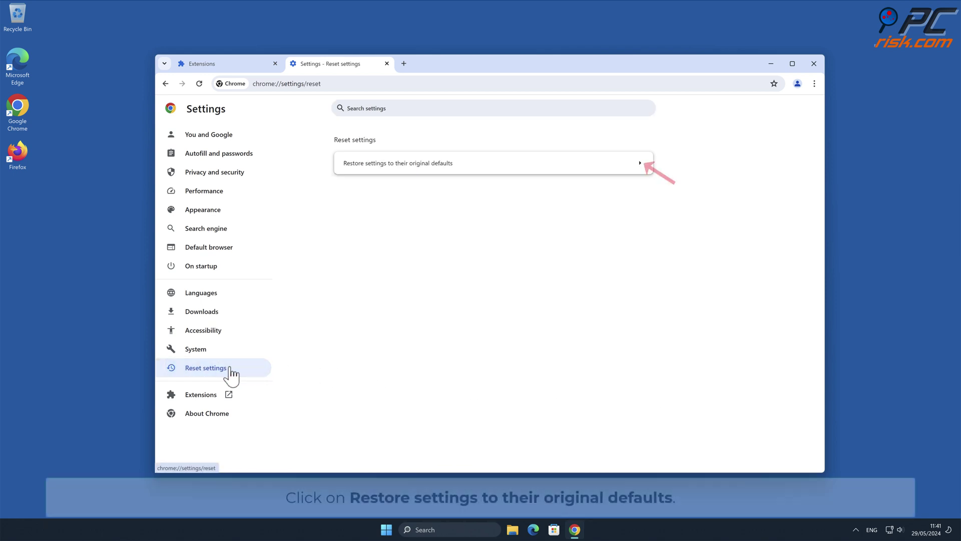
{"action": "left_click", "coordinate": [640, 164]}
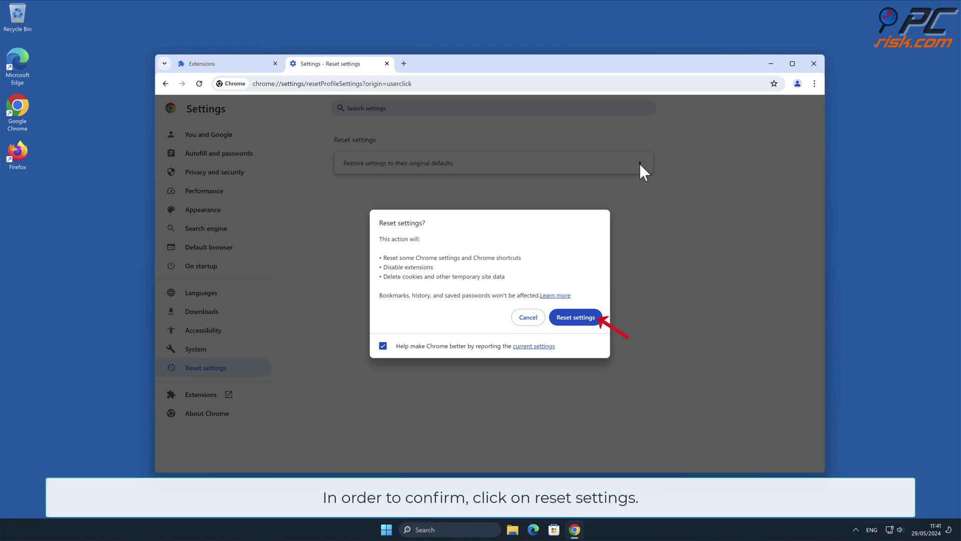
{"action": "left_click", "coordinate": [593, 321]}
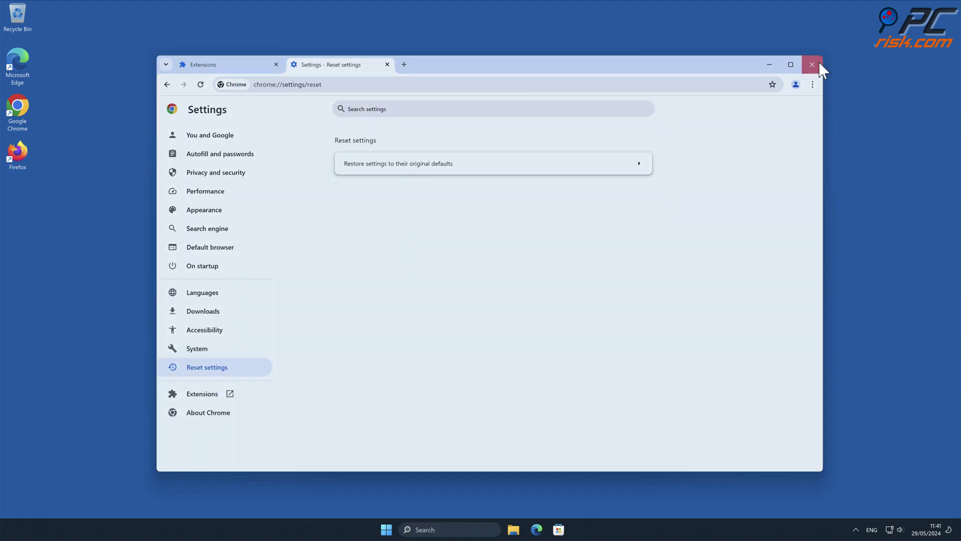
{"action": "left_click", "coordinate": [819, 62]}
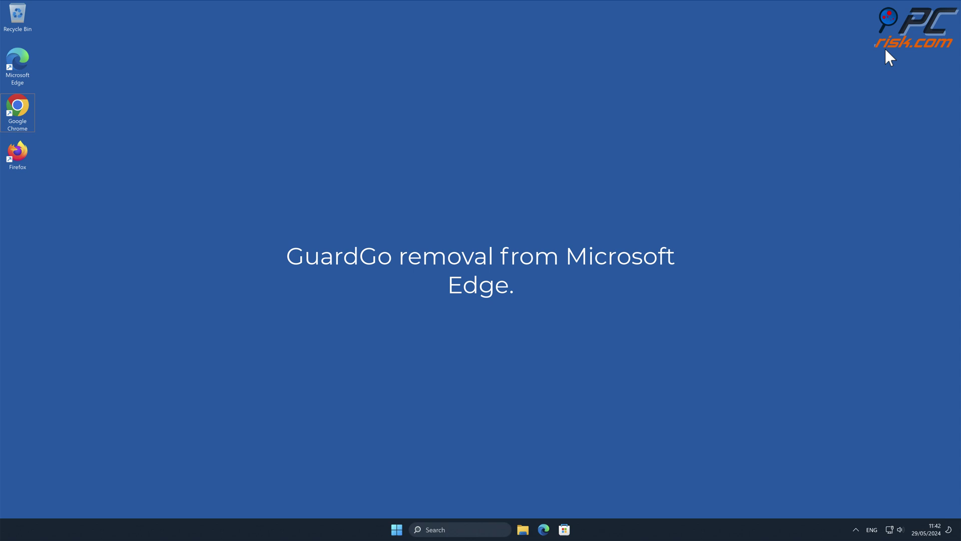
Launch Edge and remove GuardGo from Manage extensions, confirming the removal.
{"action": "double_click", "coordinate": [21, 59]}
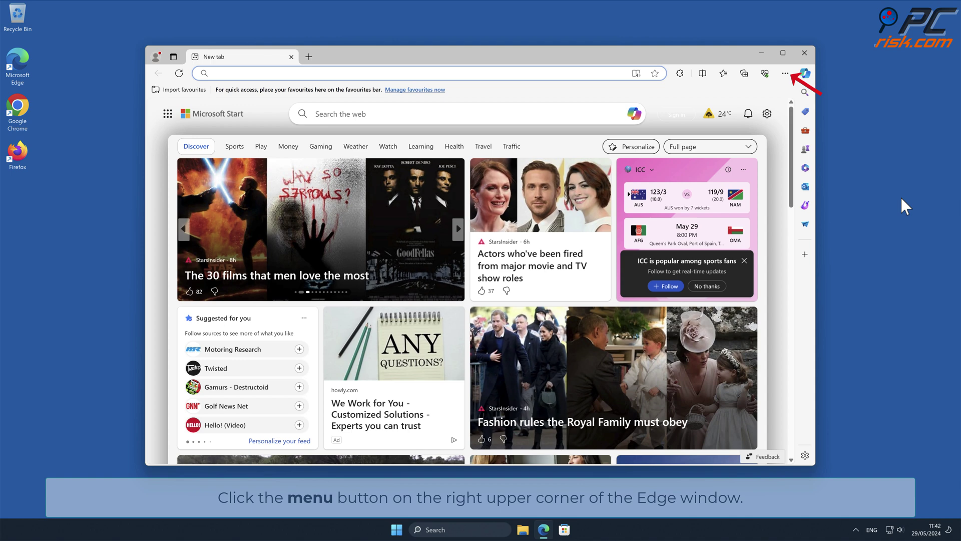
{"action": "left_click", "coordinate": [784, 74]}
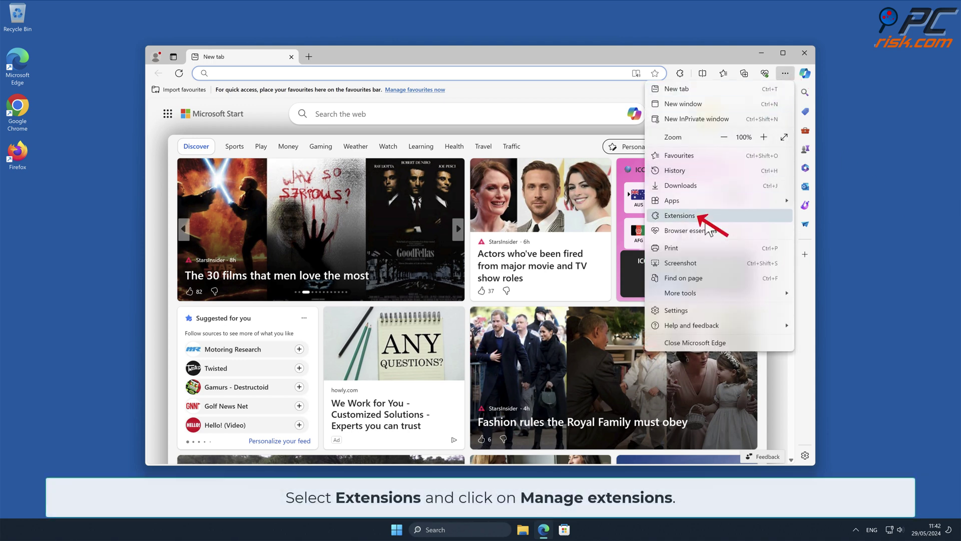
{"action": "left_click", "coordinate": [681, 216]}
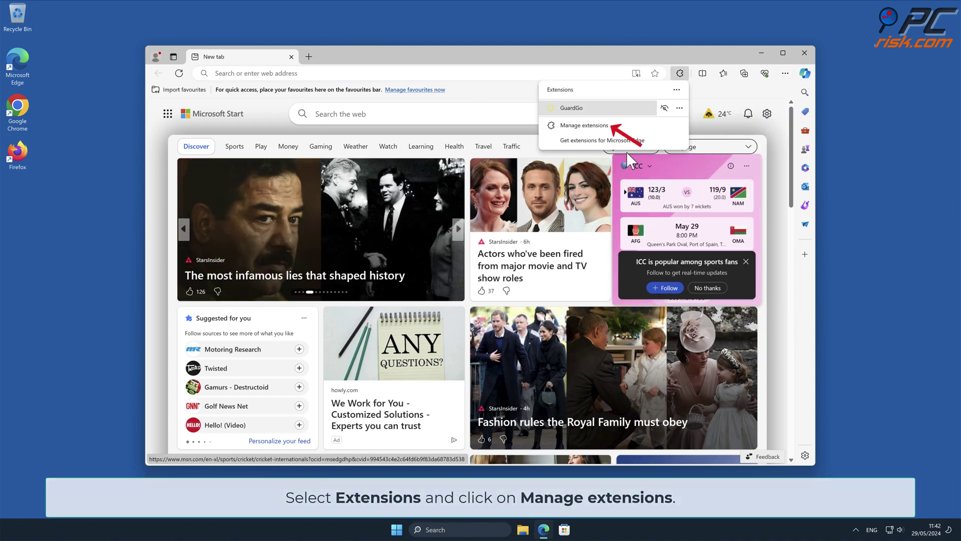
{"action": "left_click", "coordinate": [613, 128]}
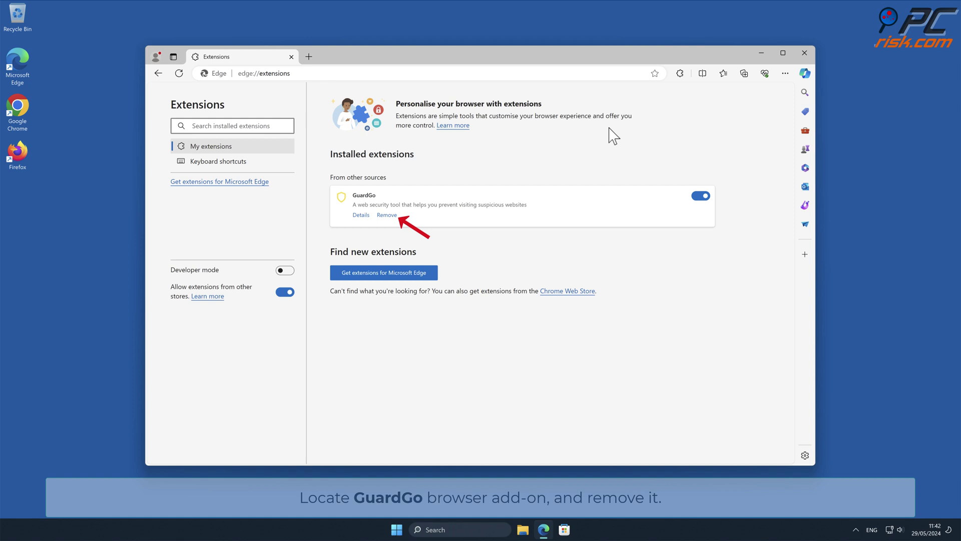
{"action": "left_click", "coordinate": [393, 215]}
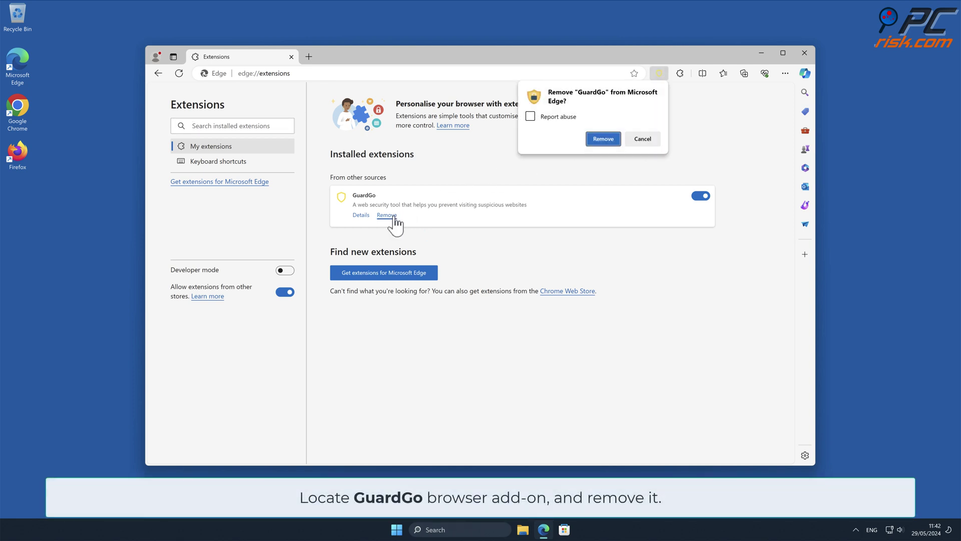
{"action": "left_click", "coordinate": [604, 140]}
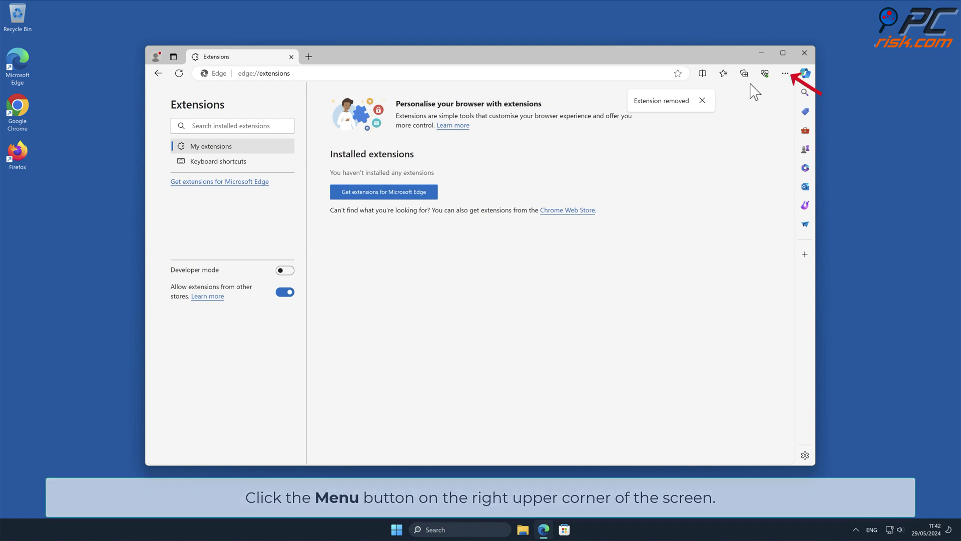
Reset Edge via Settings > Restore settings to their default values, then close Edge.
{"action": "left_click", "coordinate": [784, 73]}
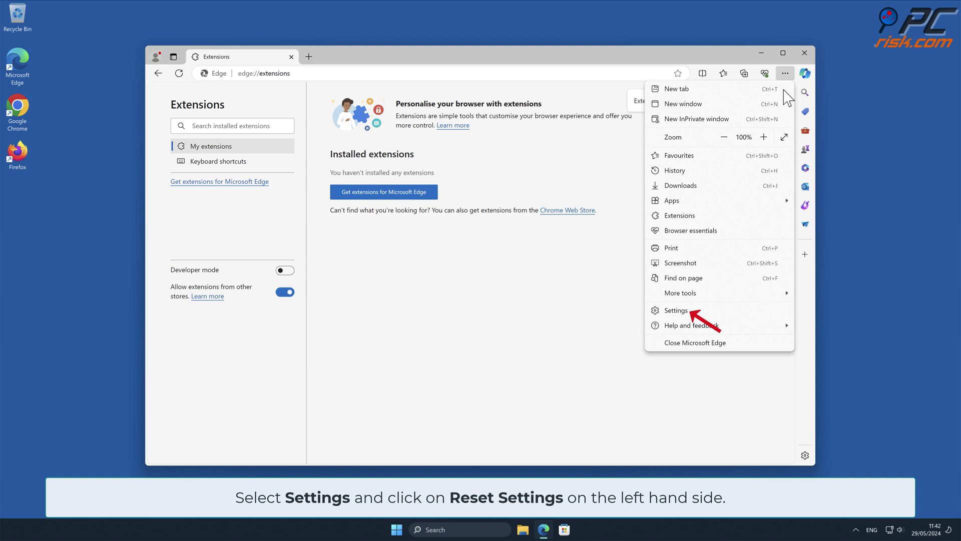
{"action": "left_click", "coordinate": [694, 311]}
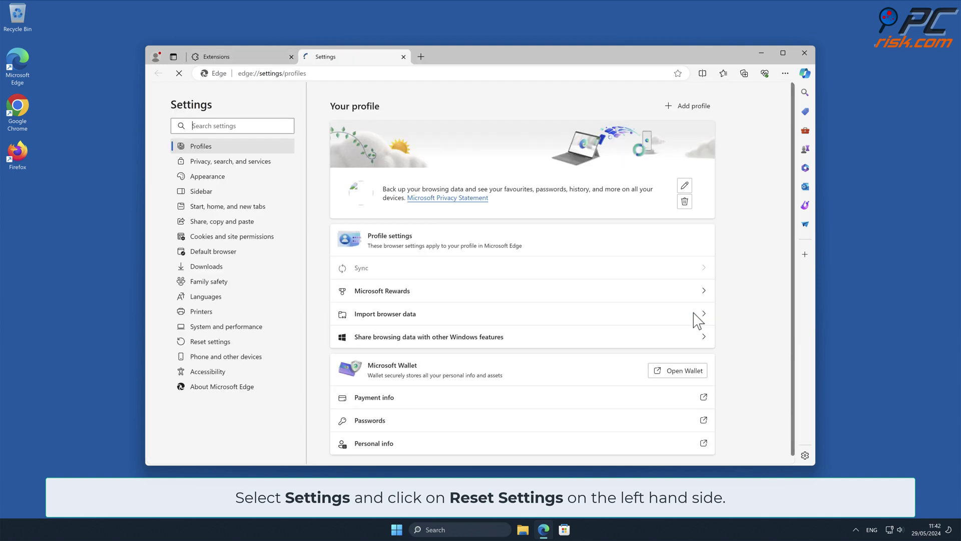
{"action": "left_click", "coordinate": [229, 345]}
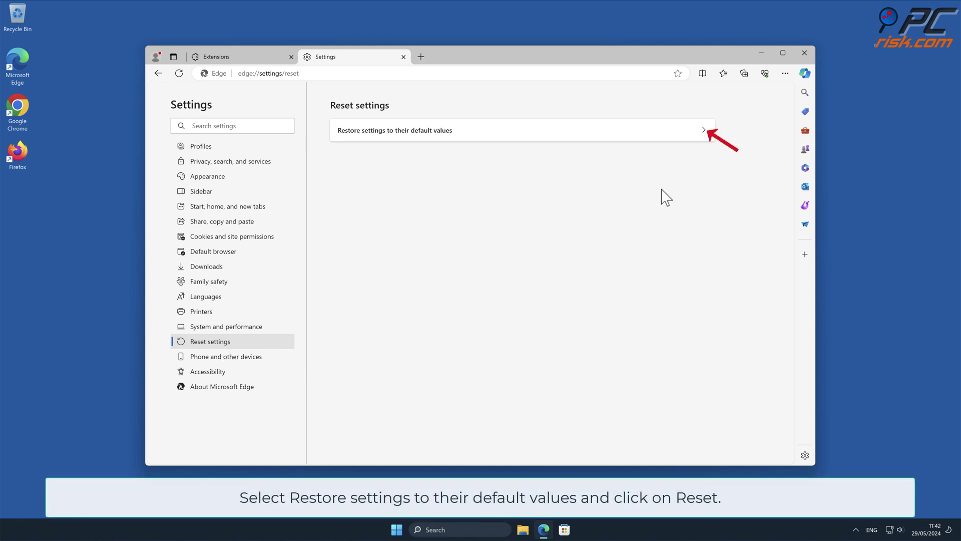
{"action": "left_click", "coordinate": [701, 134]}
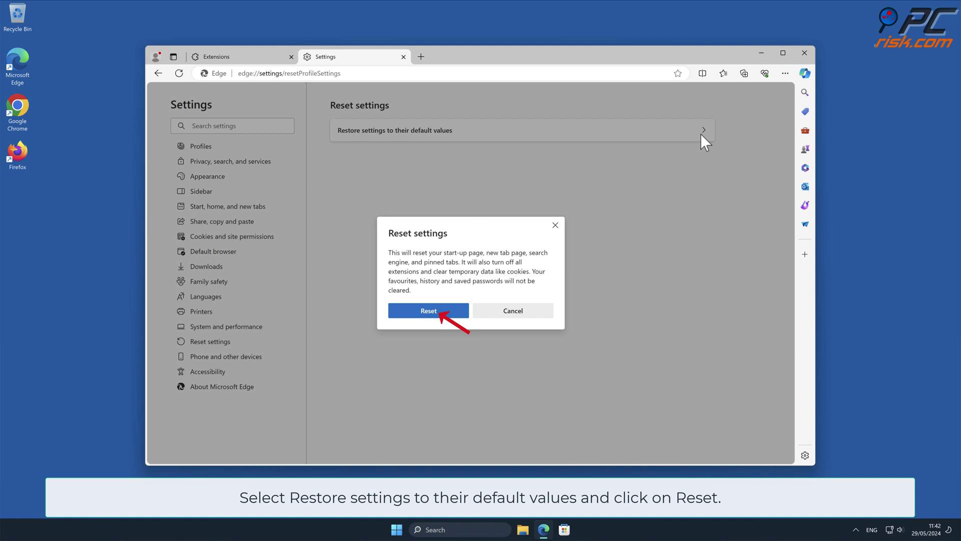
{"action": "left_click", "coordinate": [437, 312]}
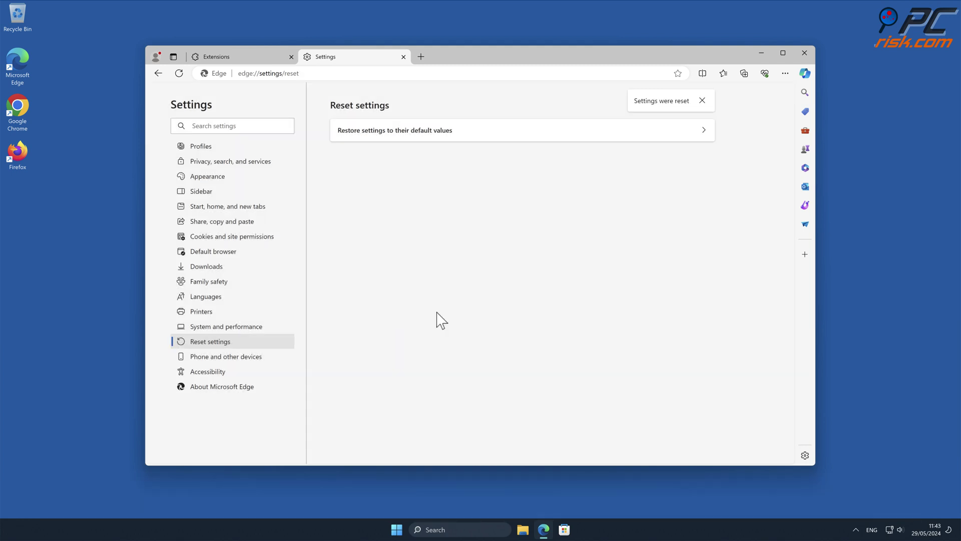
{"action": "left_click", "coordinate": [804, 54]}
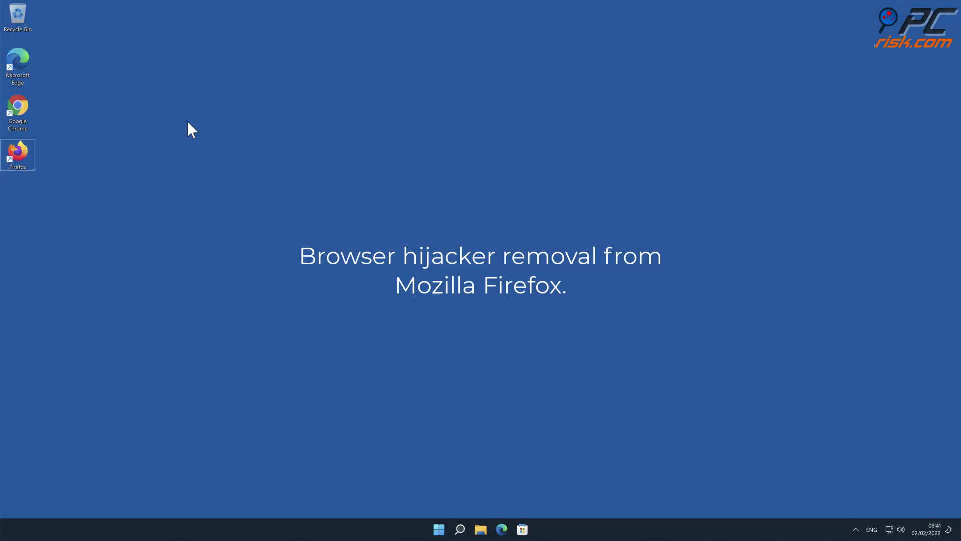
Launch Firefox and go to the Extensions list in the Add-ons Manager.
{"action": "double_click", "coordinate": [22, 152]}
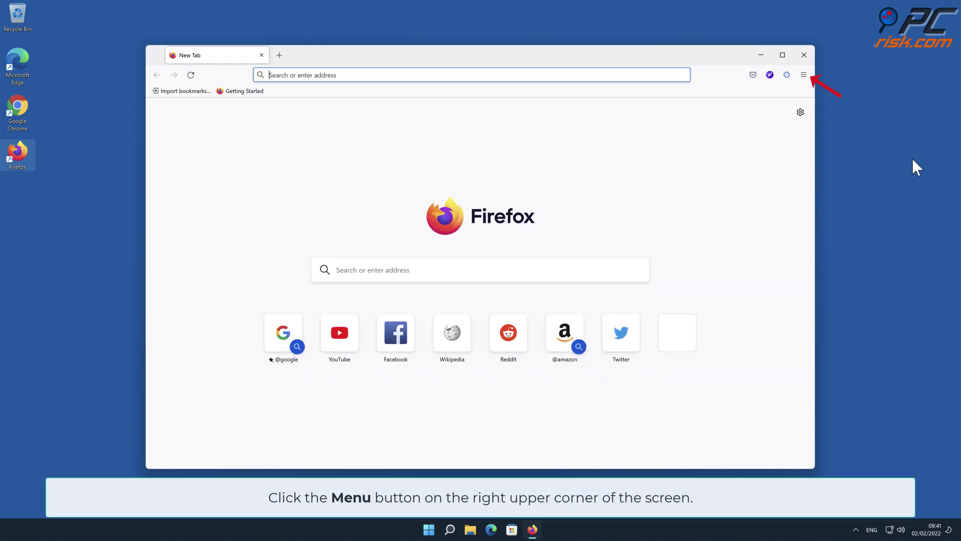
{"action": "left_click", "coordinate": [804, 75]}
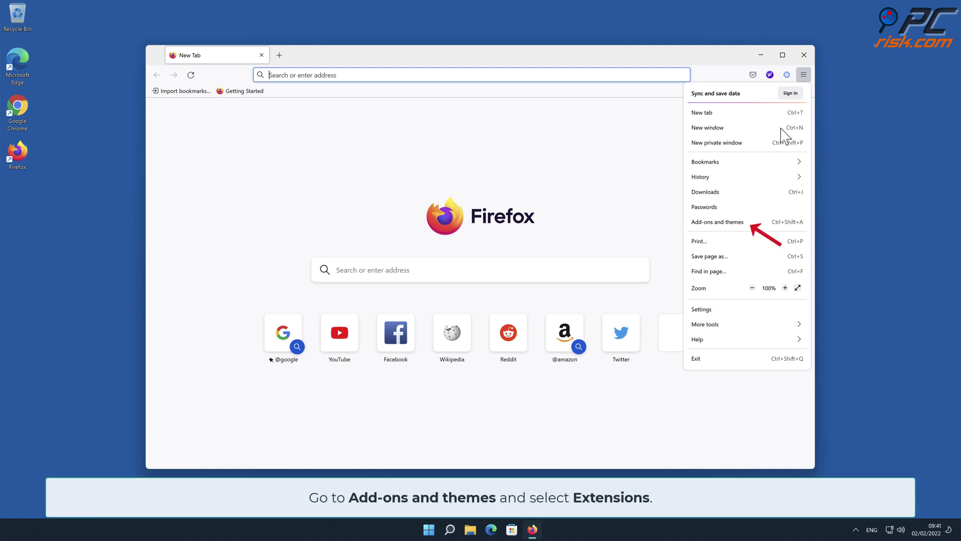
{"action": "left_click", "coordinate": [775, 222]}
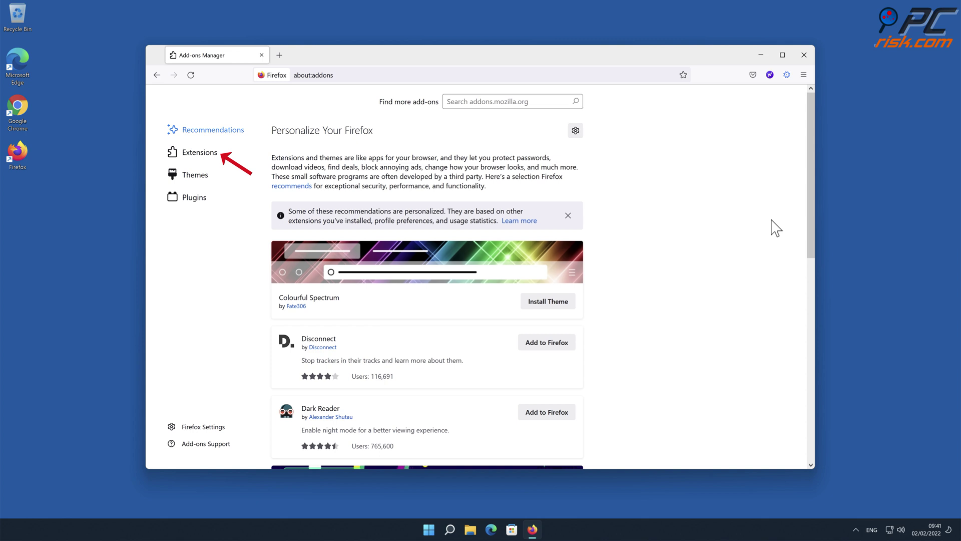
{"action": "left_click", "coordinate": [214, 152]}
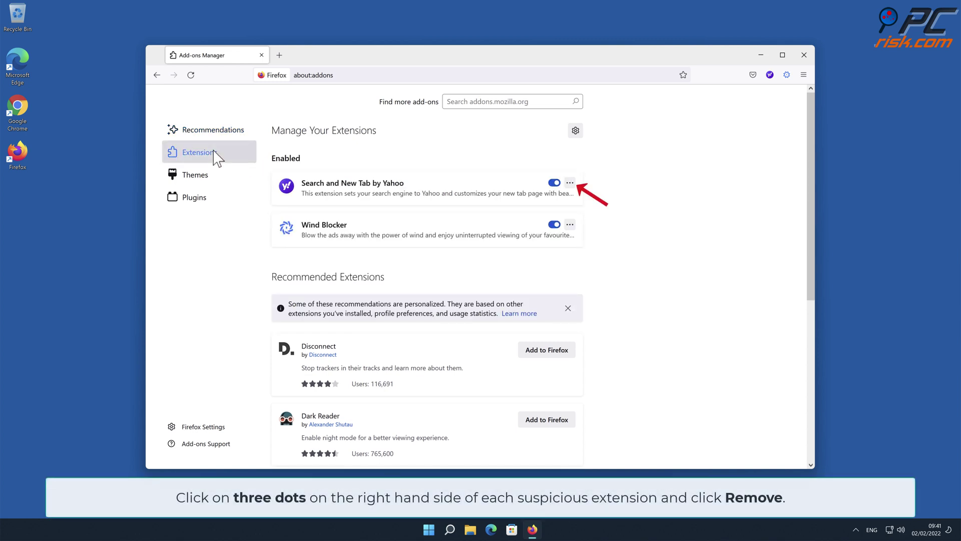
Remove the Search and New Tab by Yahoo and Wind Blocker extensions.
{"action": "left_click", "coordinate": [569, 183]}
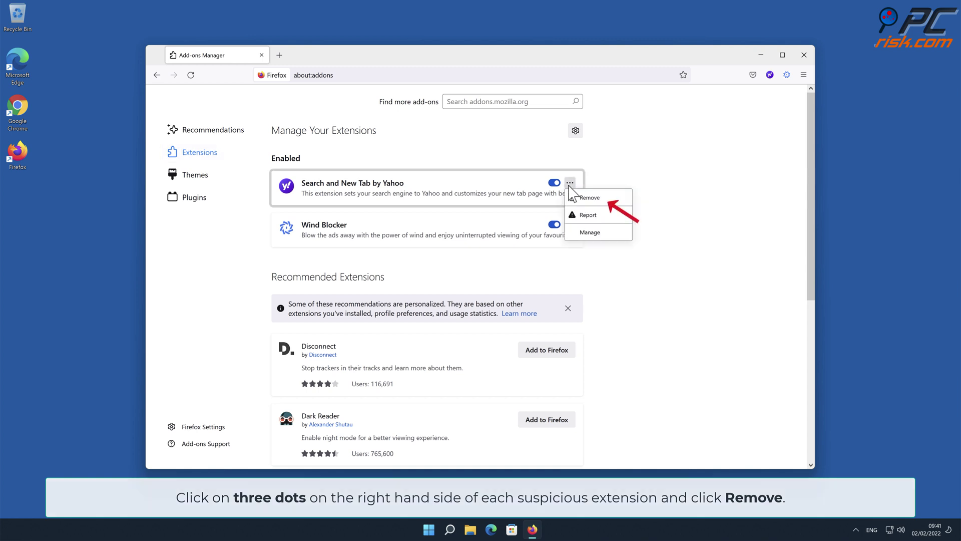
{"action": "left_click", "coordinate": [600, 197]}
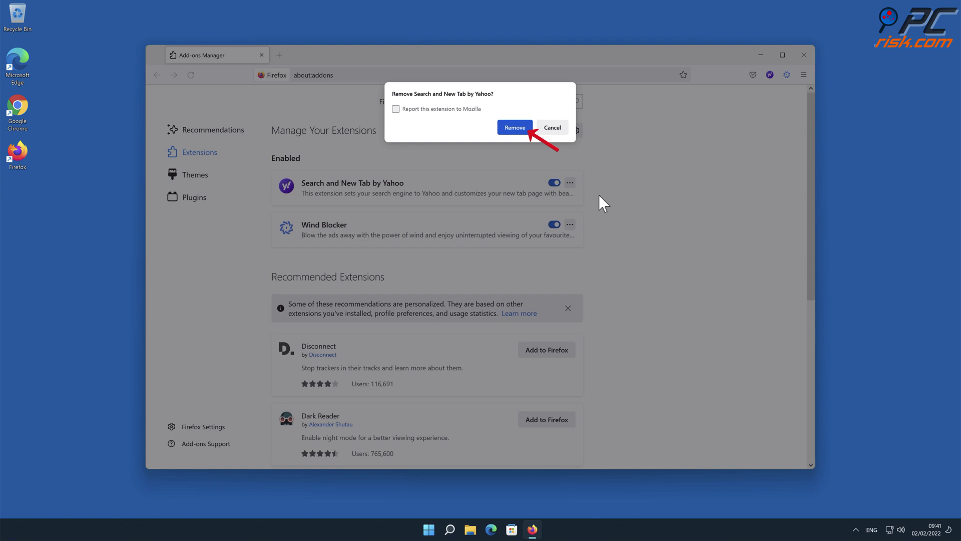
{"action": "left_click", "coordinate": [515, 128]}
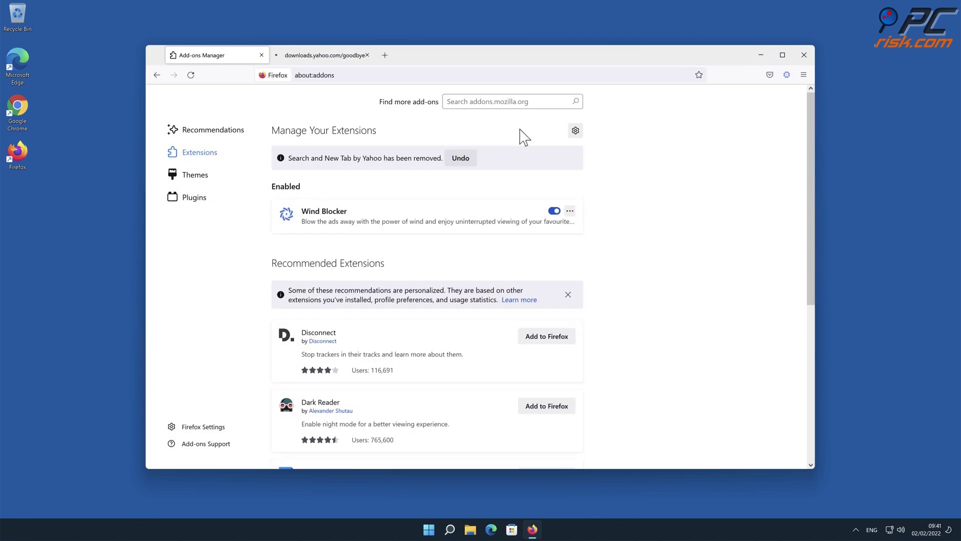
{"action": "left_click", "coordinate": [570, 211]}
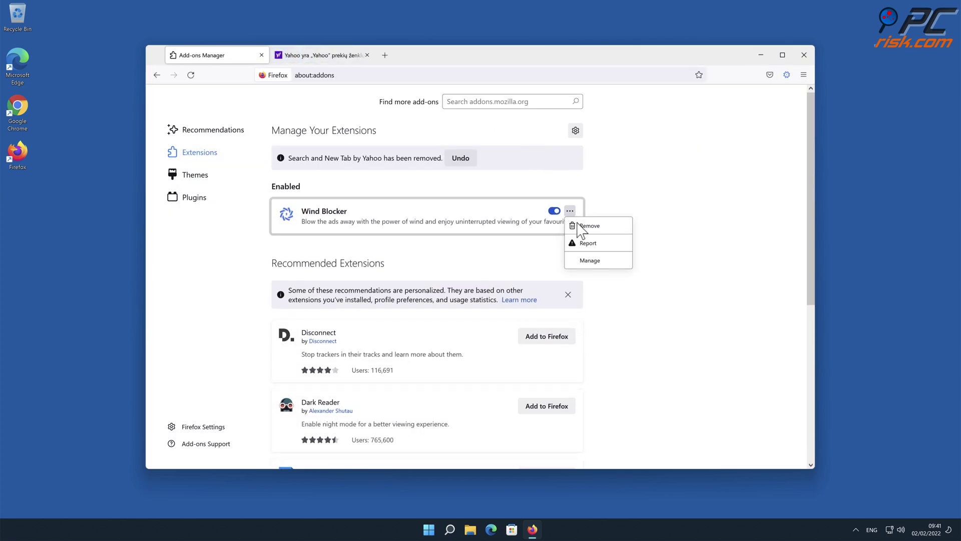
{"action": "left_click", "coordinate": [582, 225]}
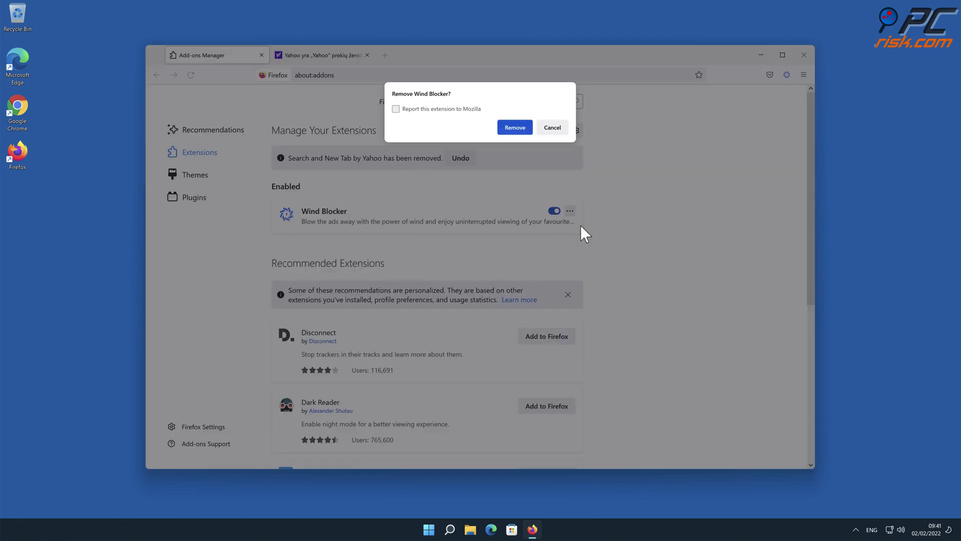
{"action": "left_click", "coordinate": [514, 127]}
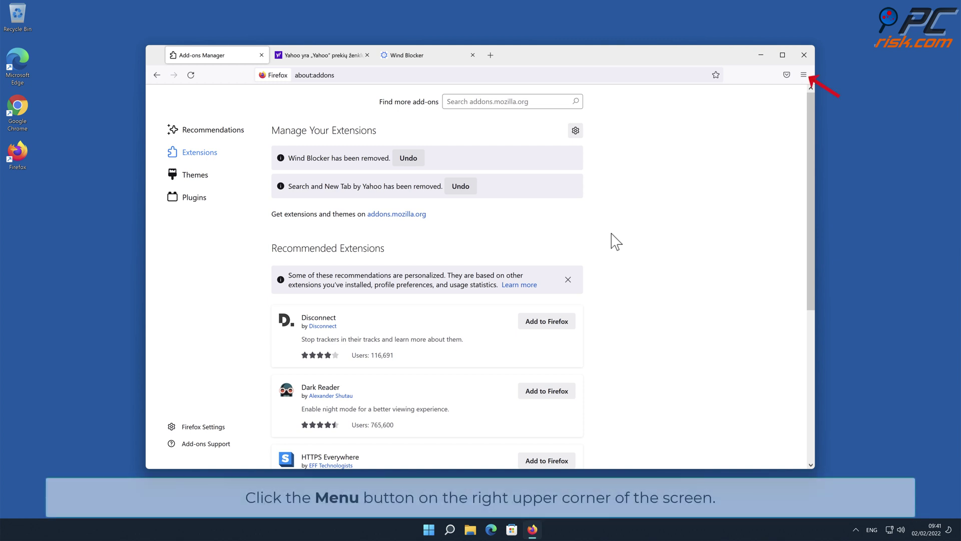
Refresh Firefox to its default settings from the troubleshooting information page.
{"action": "left_click", "coordinate": [803, 76]}
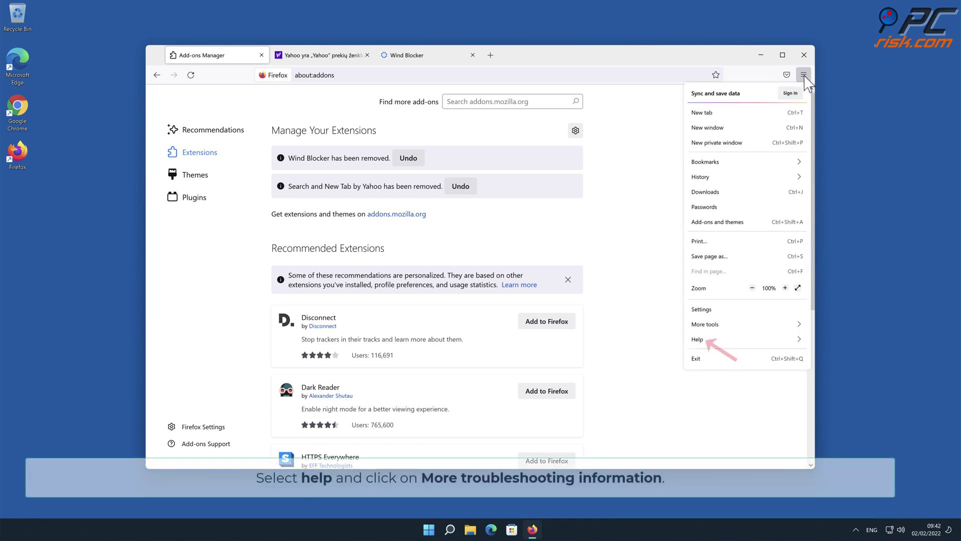
{"action": "left_click", "coordinate": [771, 339]}
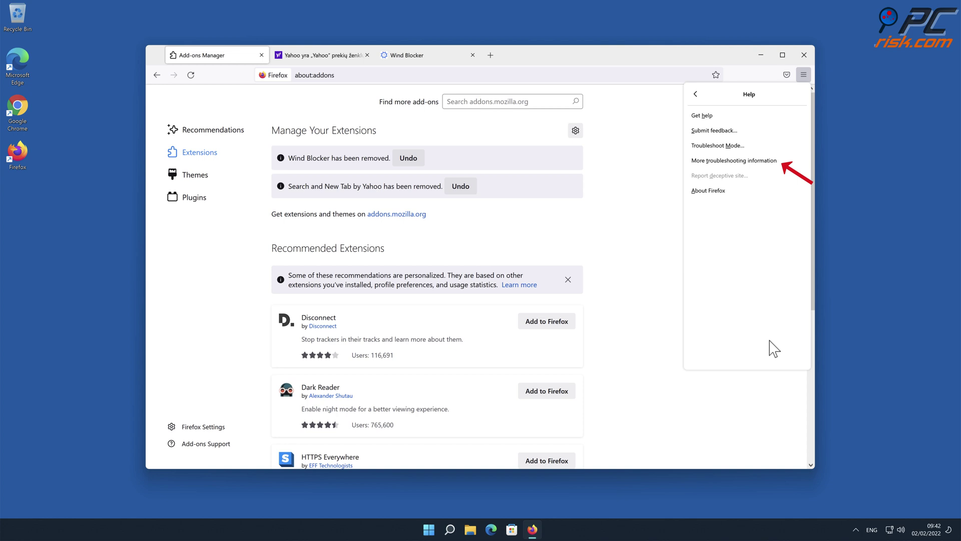
{"action": "left_click", "coordinate": [738, 161]}
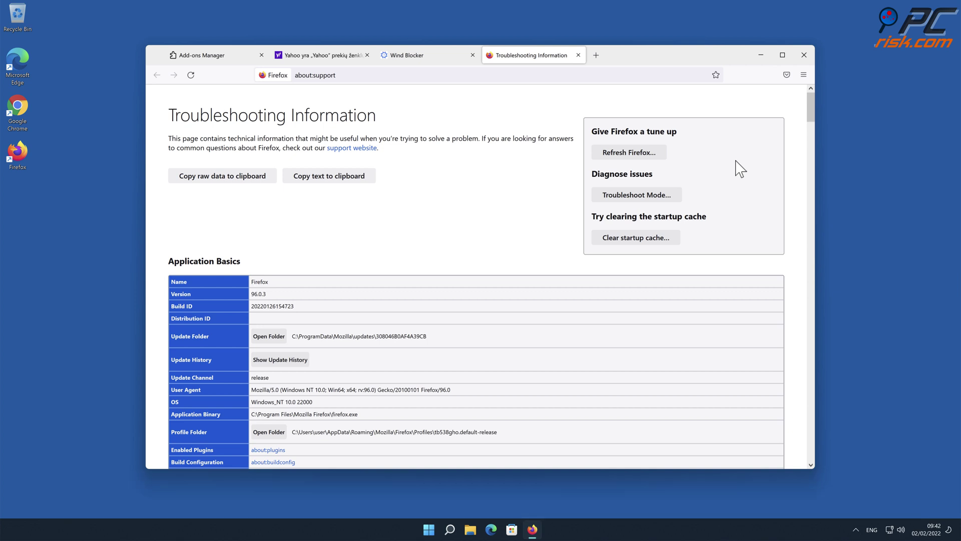
{"action": "left_click", "coordinate": [658, 154]}
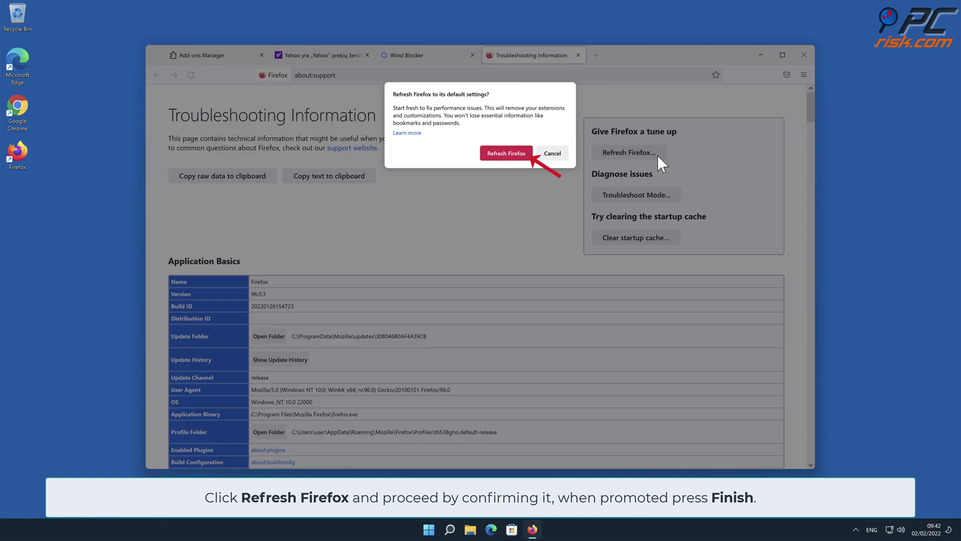
{"action": "left_click", "coordinate": [504, 154]}
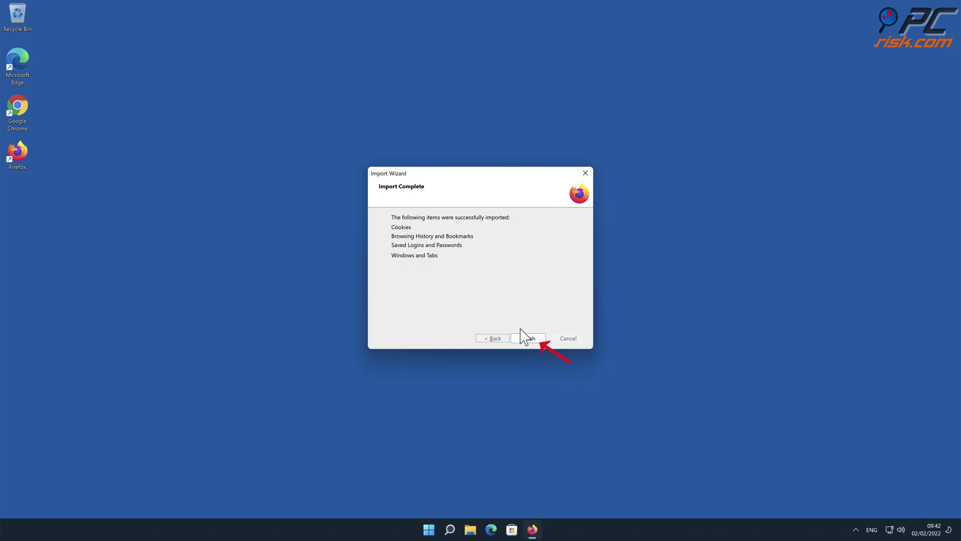
Finish the refresh's data import and close the Firefox window.
{"action": "left_click", "coordinate": [527, 339]}
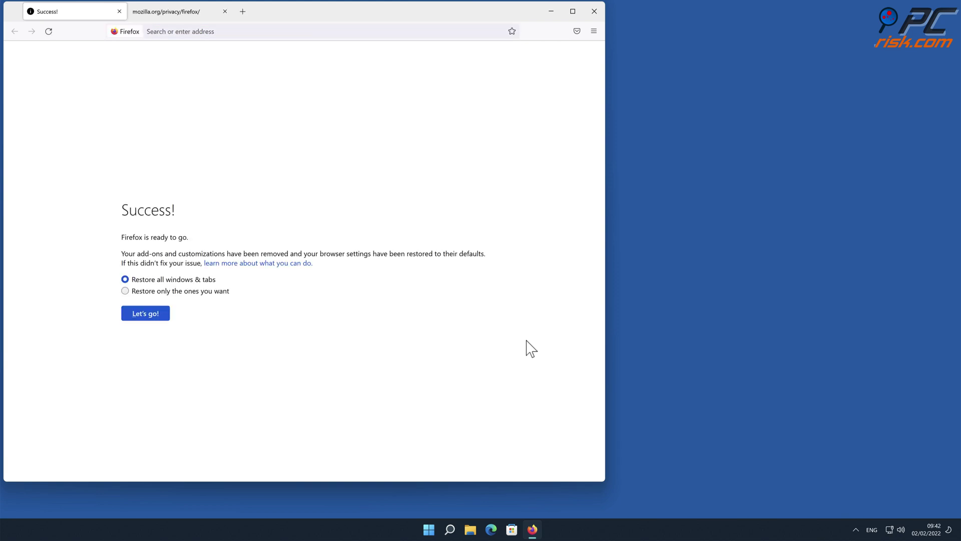
{"action": "left_click_drag", "start_coordinate": [406, 13], "coordinate": [575, 29]}
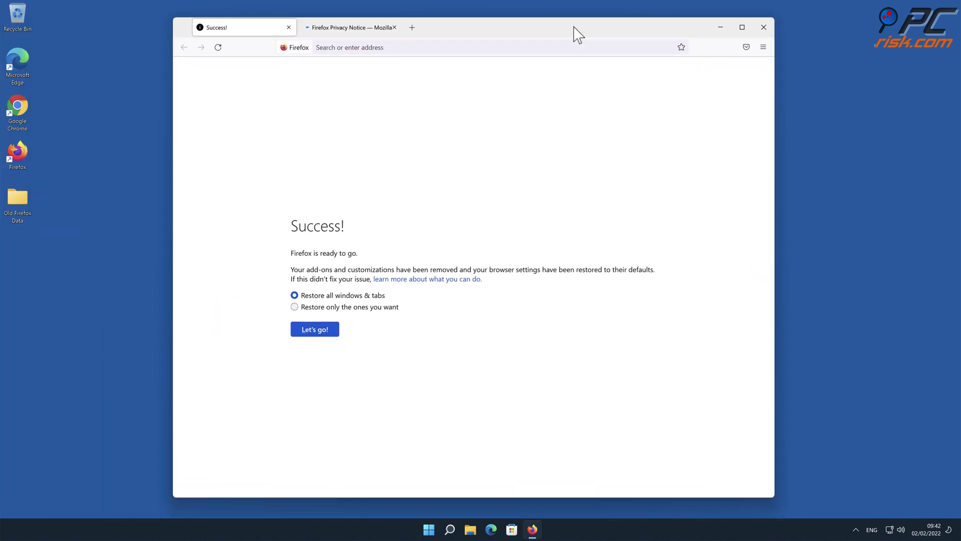
{"action": "left_click", "coordinate": [764, 28]}
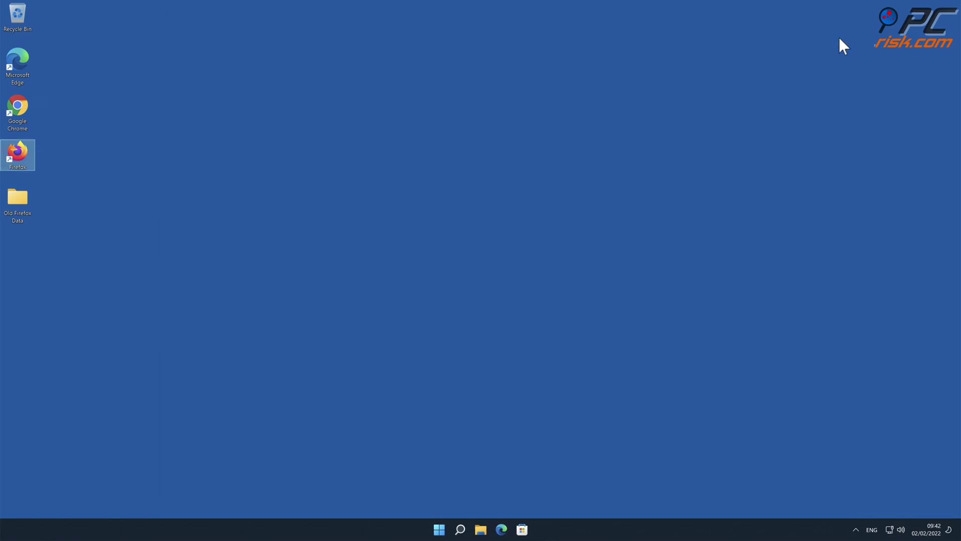